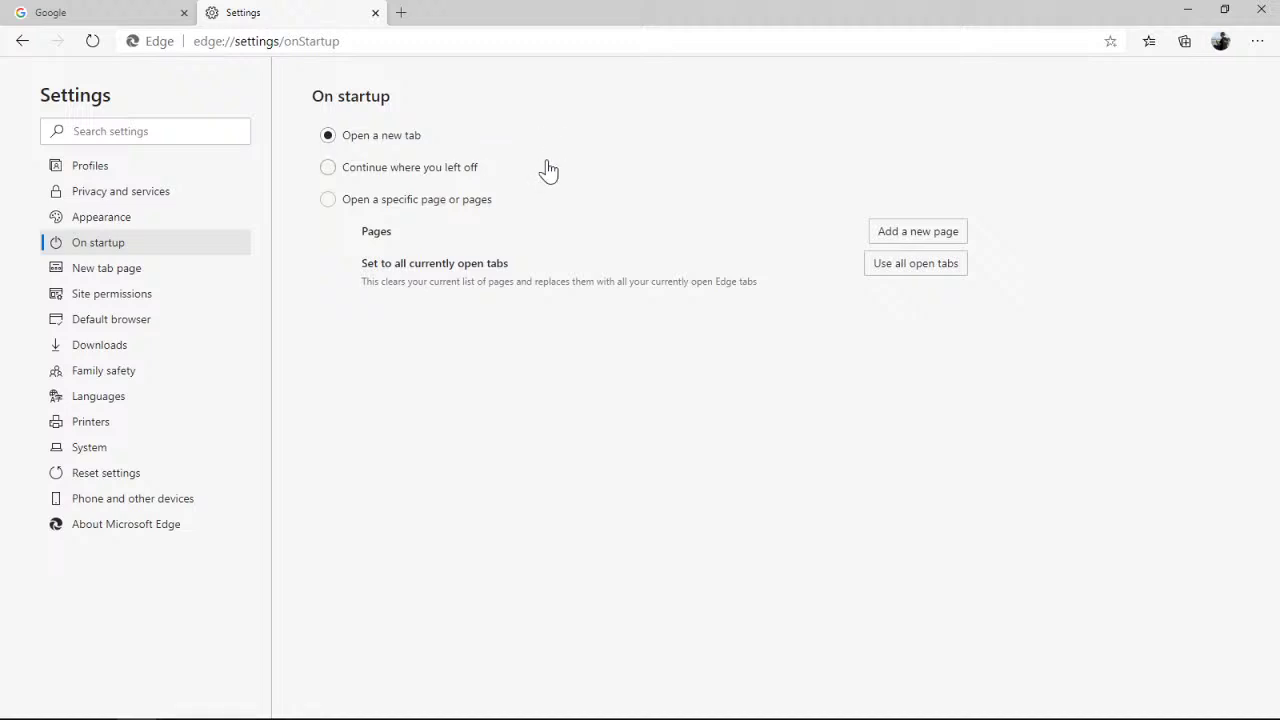
Set Edge to open a specific page on startup, using all currently open tabs so that Google is the startup page
click(328, 200)
drag(694, 14, 543, 18)
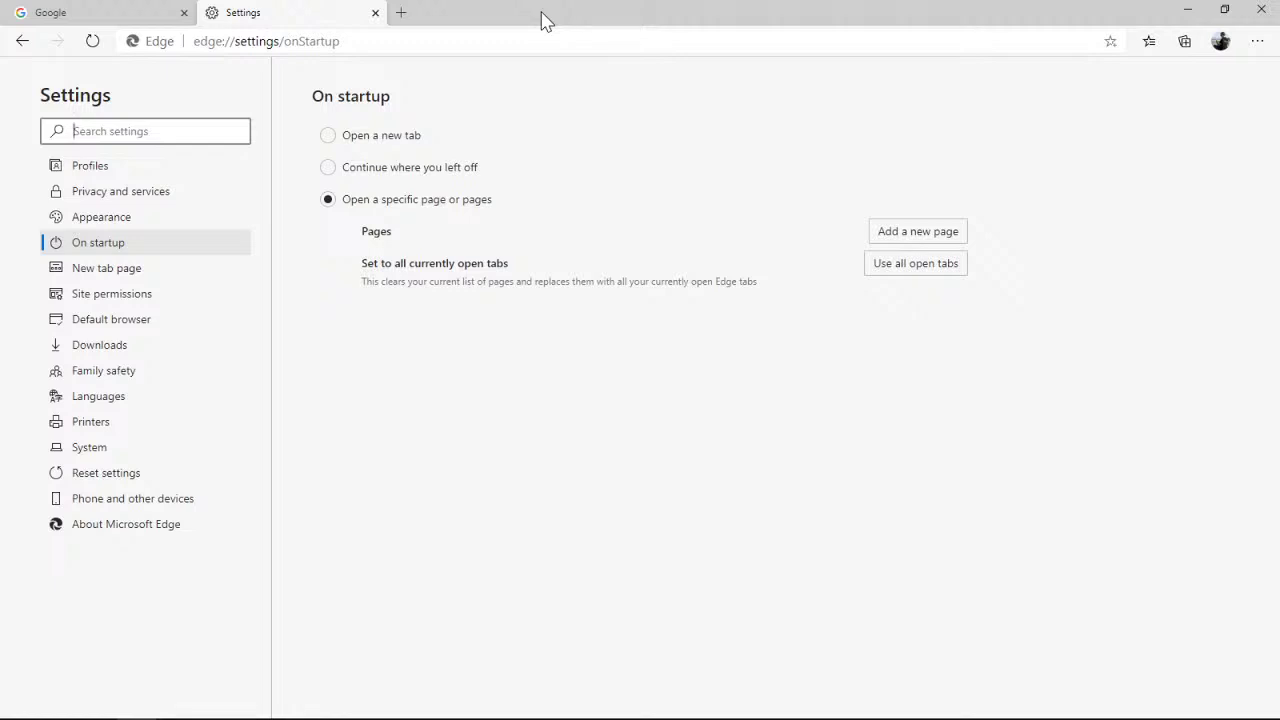
click(100, 12)
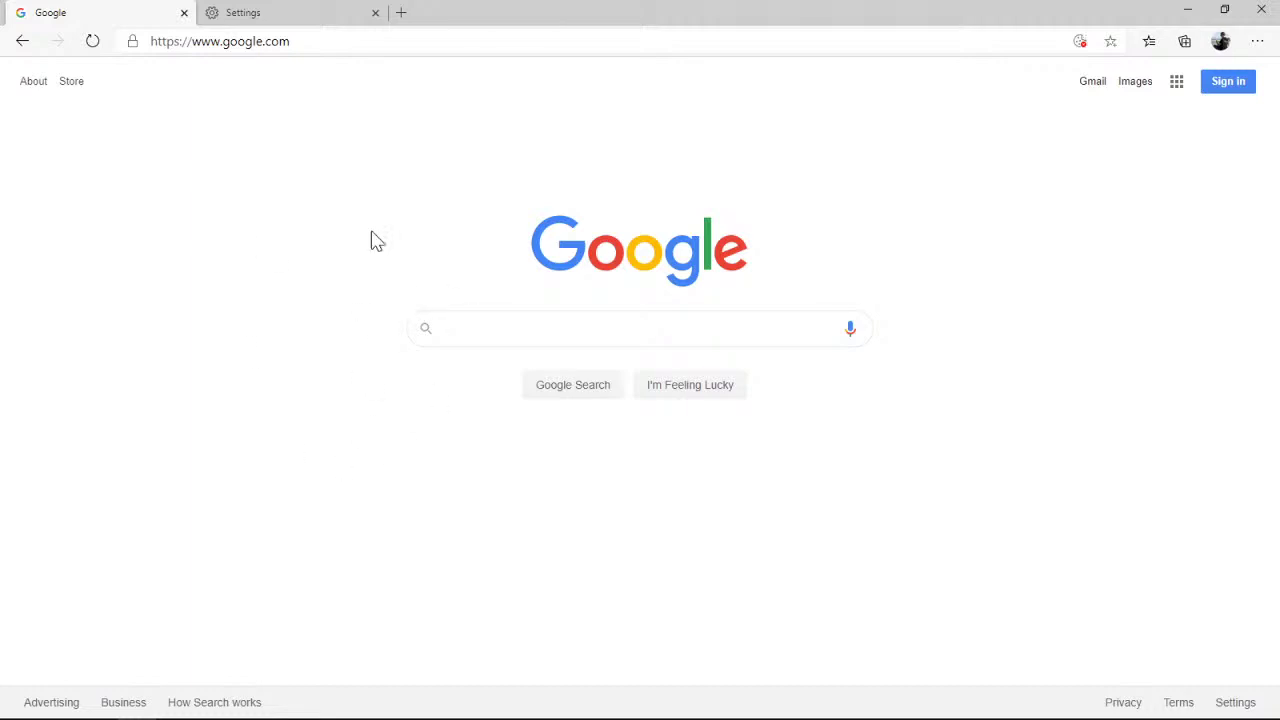
click(313, 10)
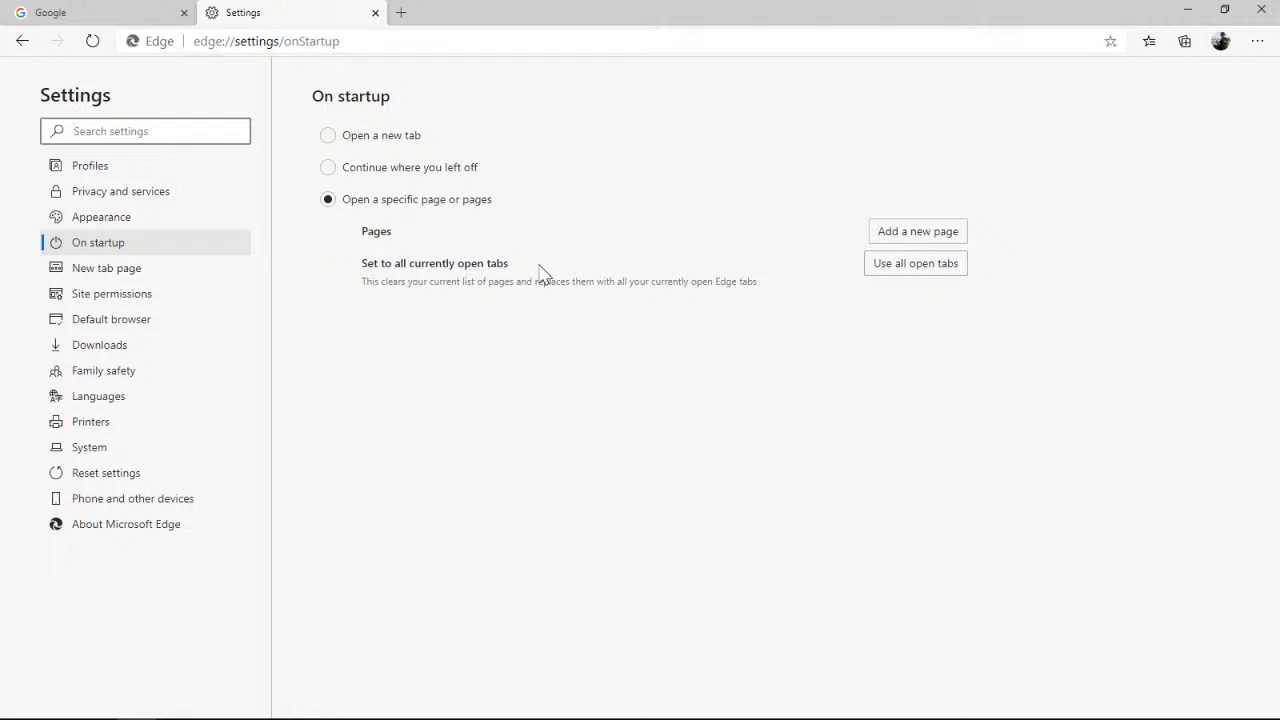
click(907, 266)
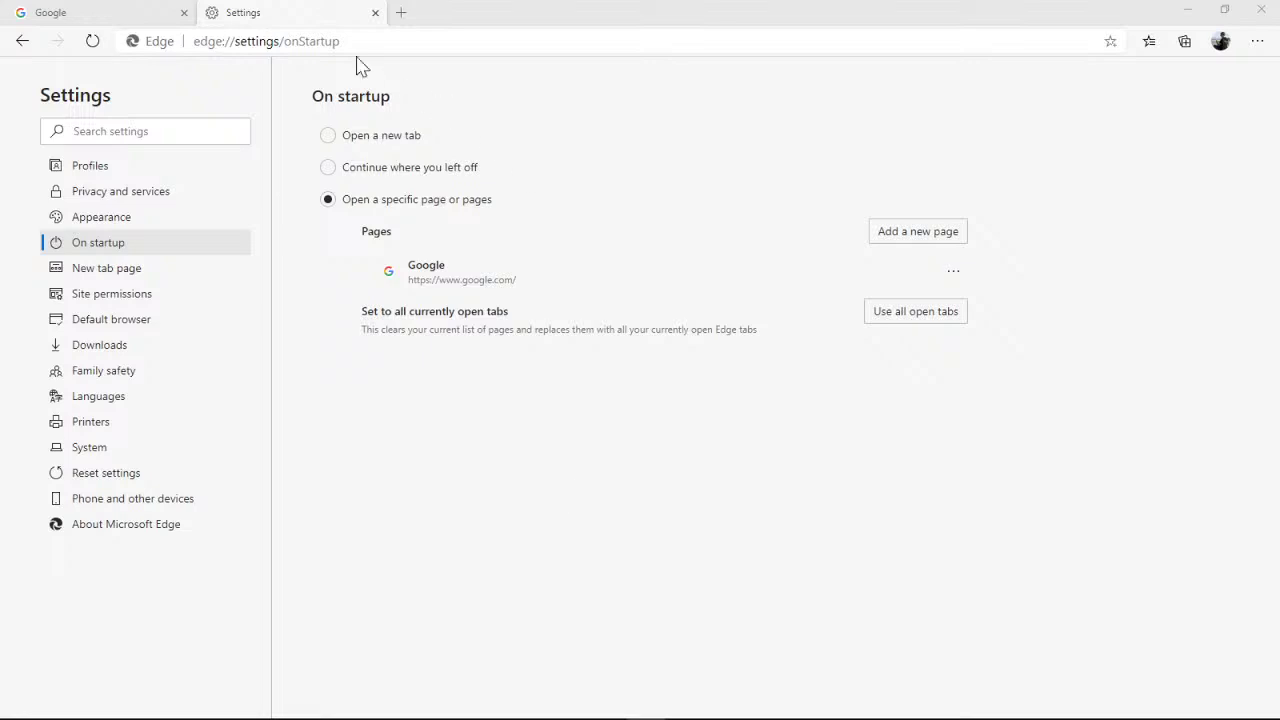
Close the Settings tab and restart Edge to test the startup page
click(375, 12)
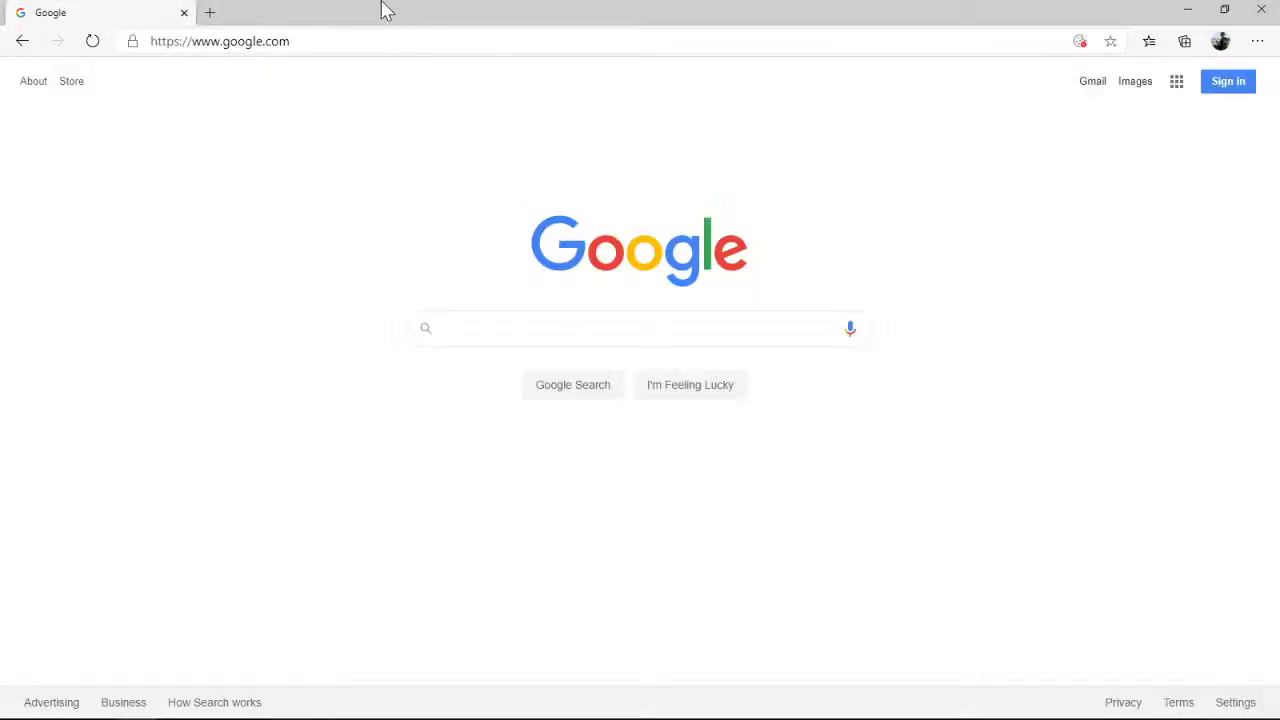
click(1264, 12)
click(1185, 10)
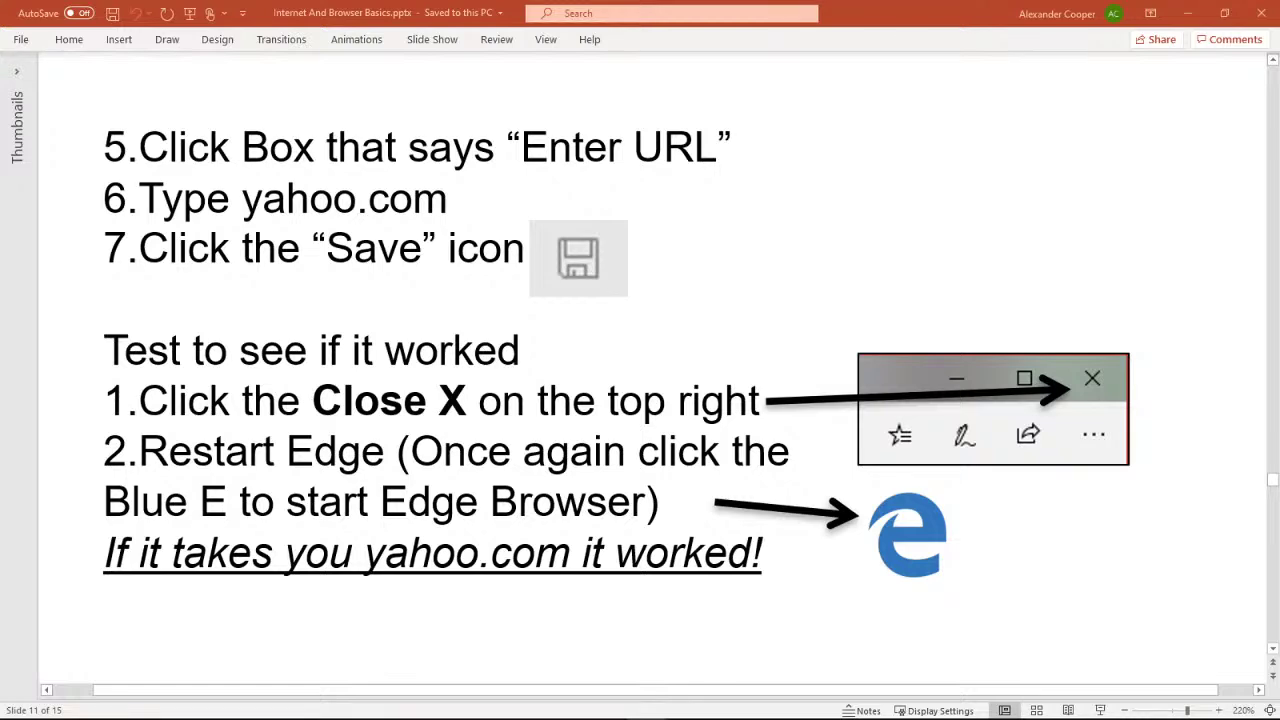
key(alt+Tab)
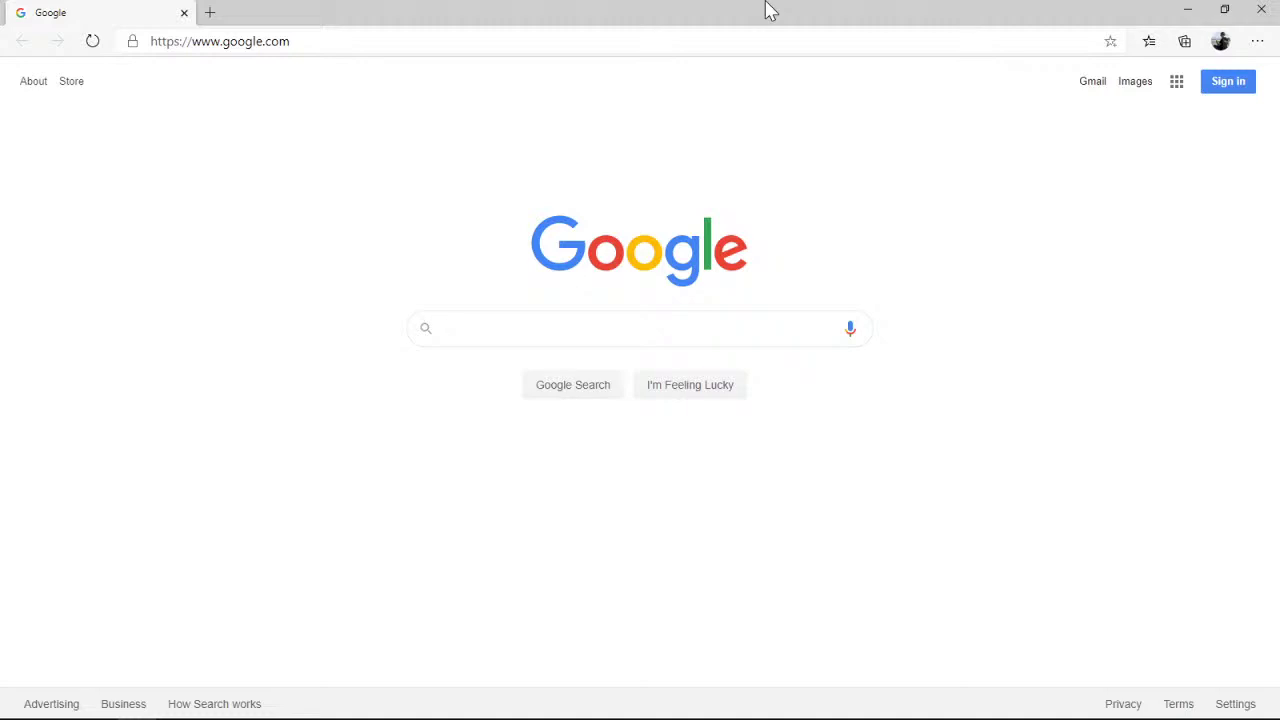
Switch to the PowerPoint presentation and read the Saving Favorites\Bookmarks slide through to its save instruction
click(1187, 10)
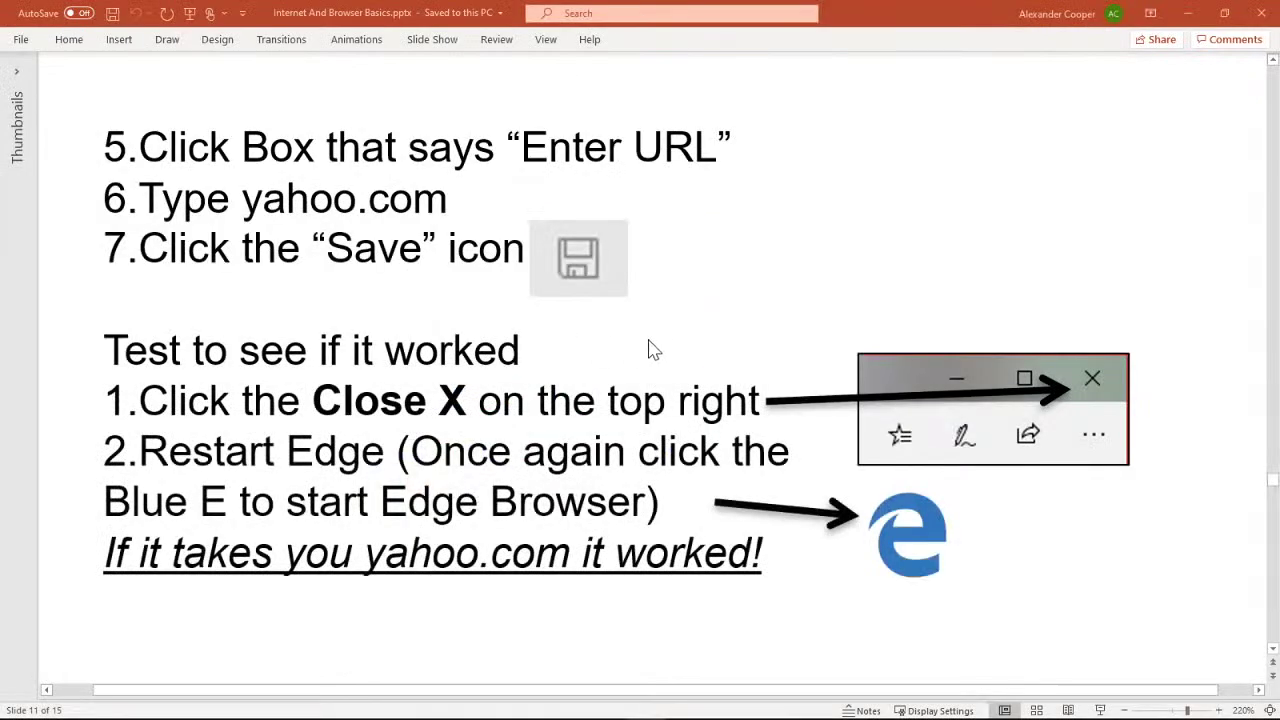
scroll(649, 345, down, 5)
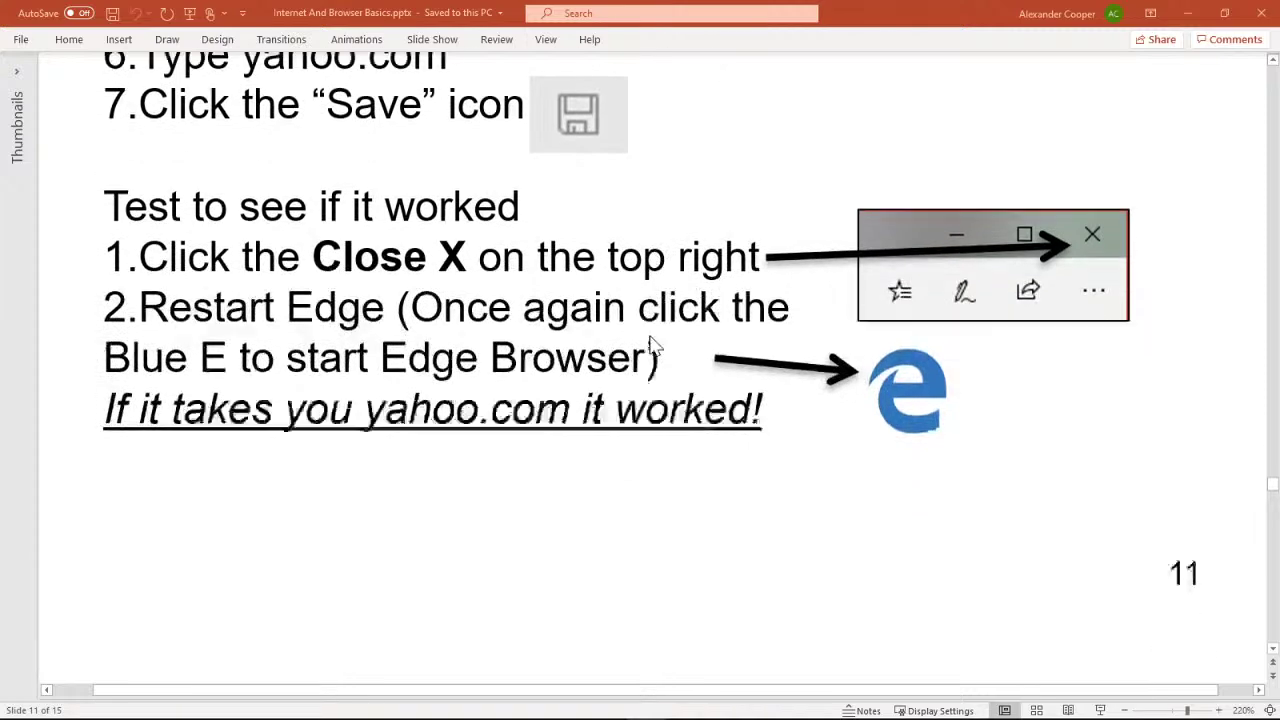
scroll(640, 346, down, 2)
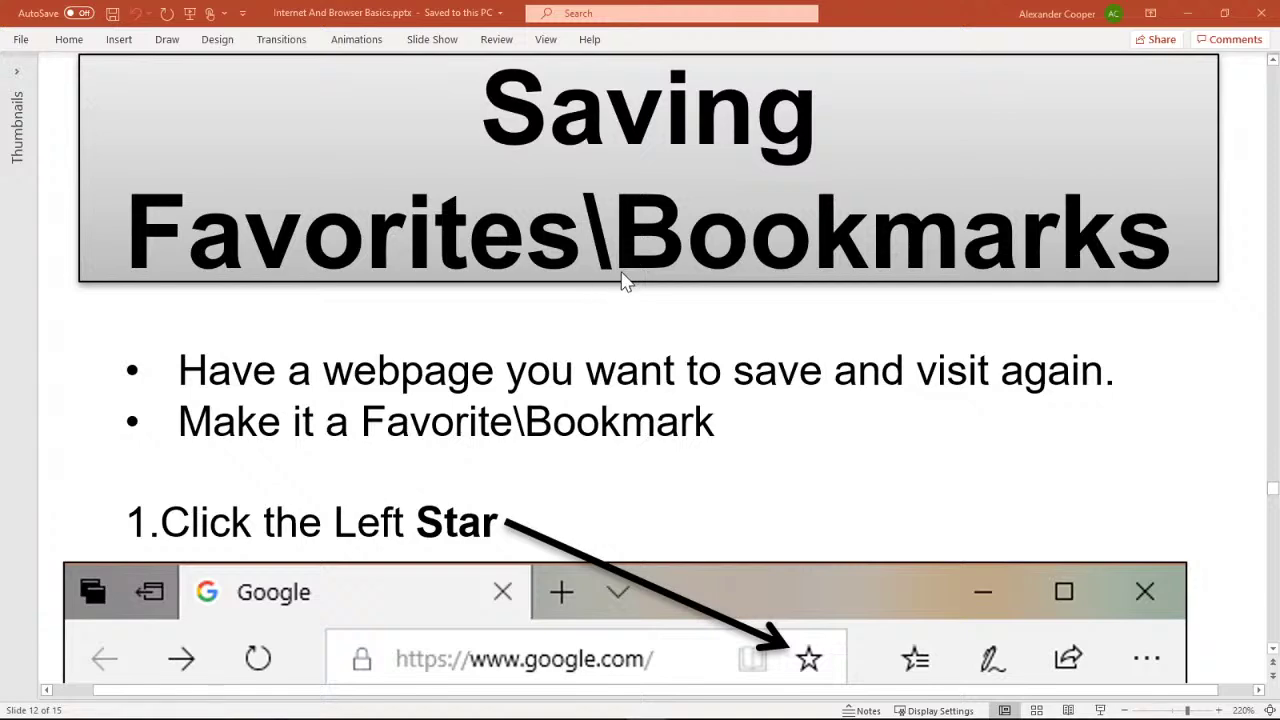
scroll(623, 277, down, 1)
scroll(620, 280, up, 2)
scroll(619, 278, up, 1)
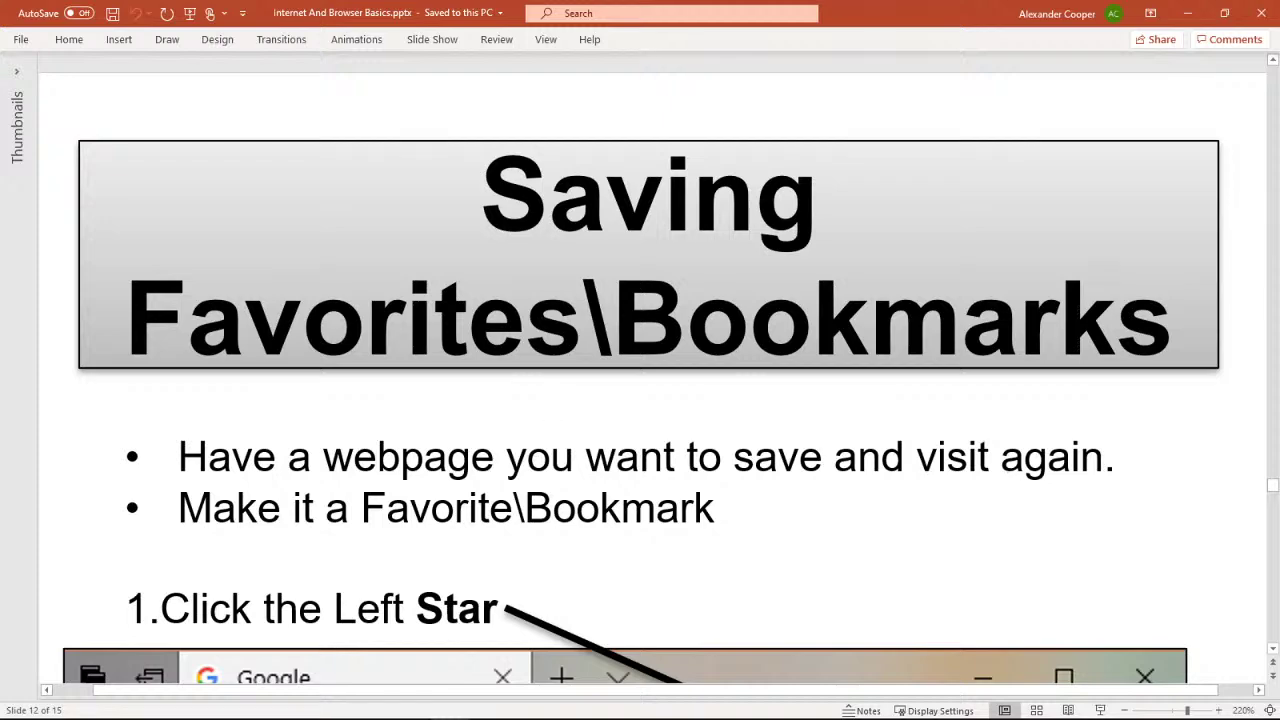
scroll(733, 418, down, 1)
scroll(722, 380, down, 3)
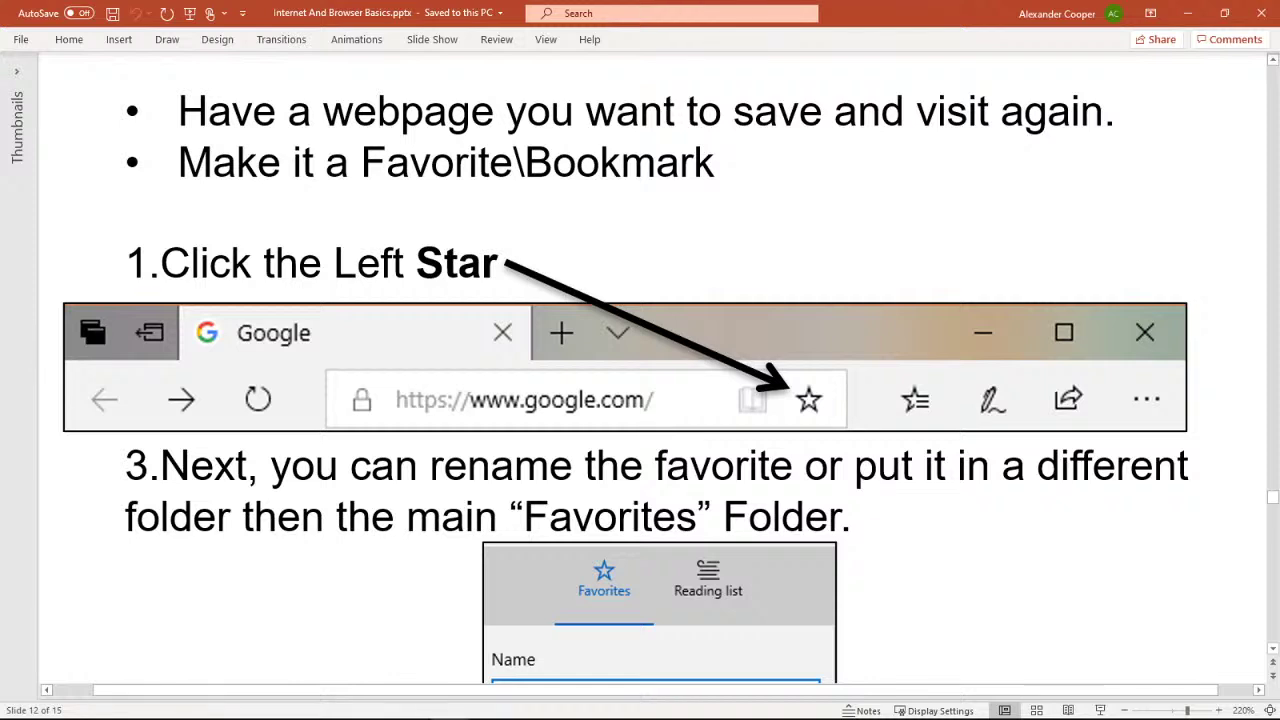
scroll(640, 385, down, 2)
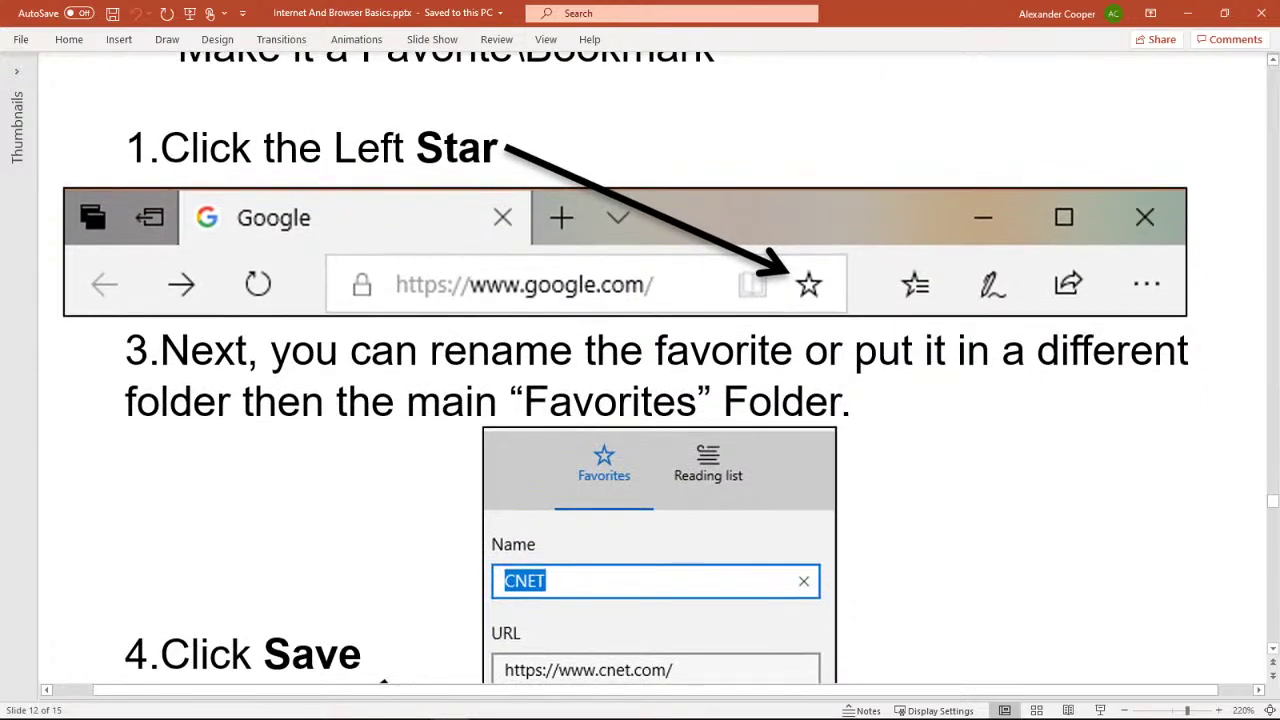
scroll(571, 186, down, 1)
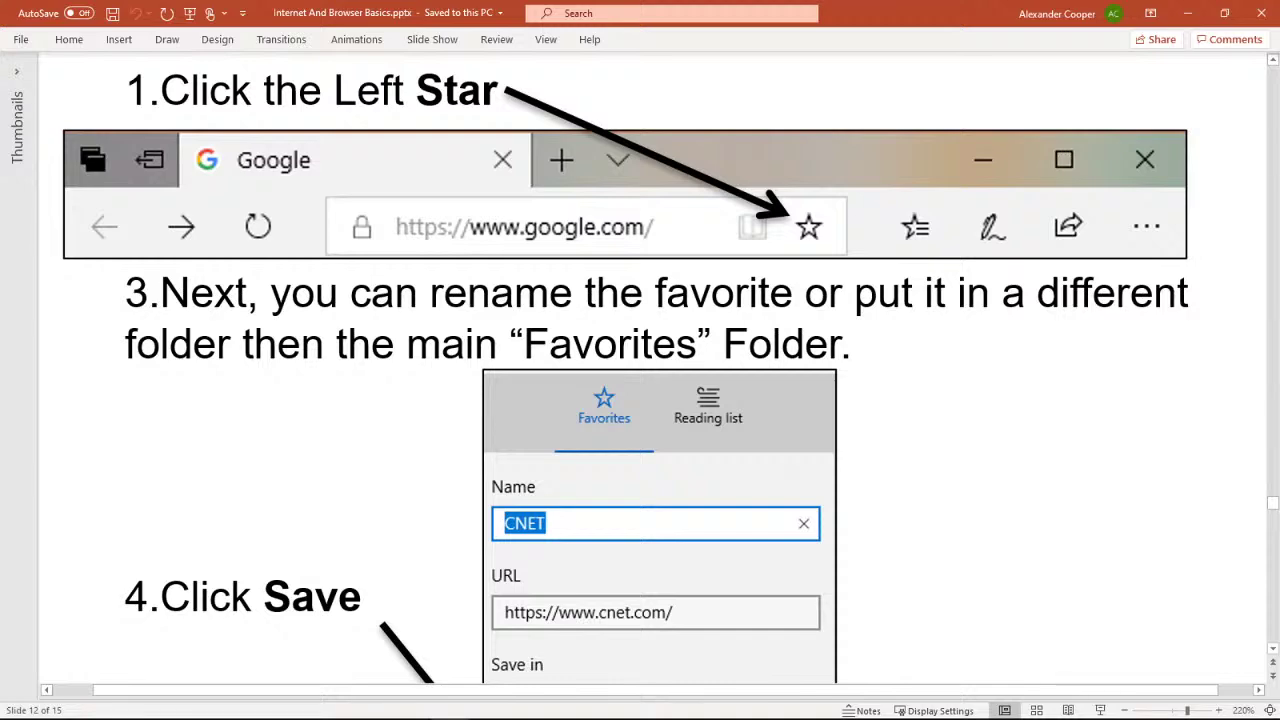
scroll(640, 380, up, 3)
scroll(640, 380, down, 3)
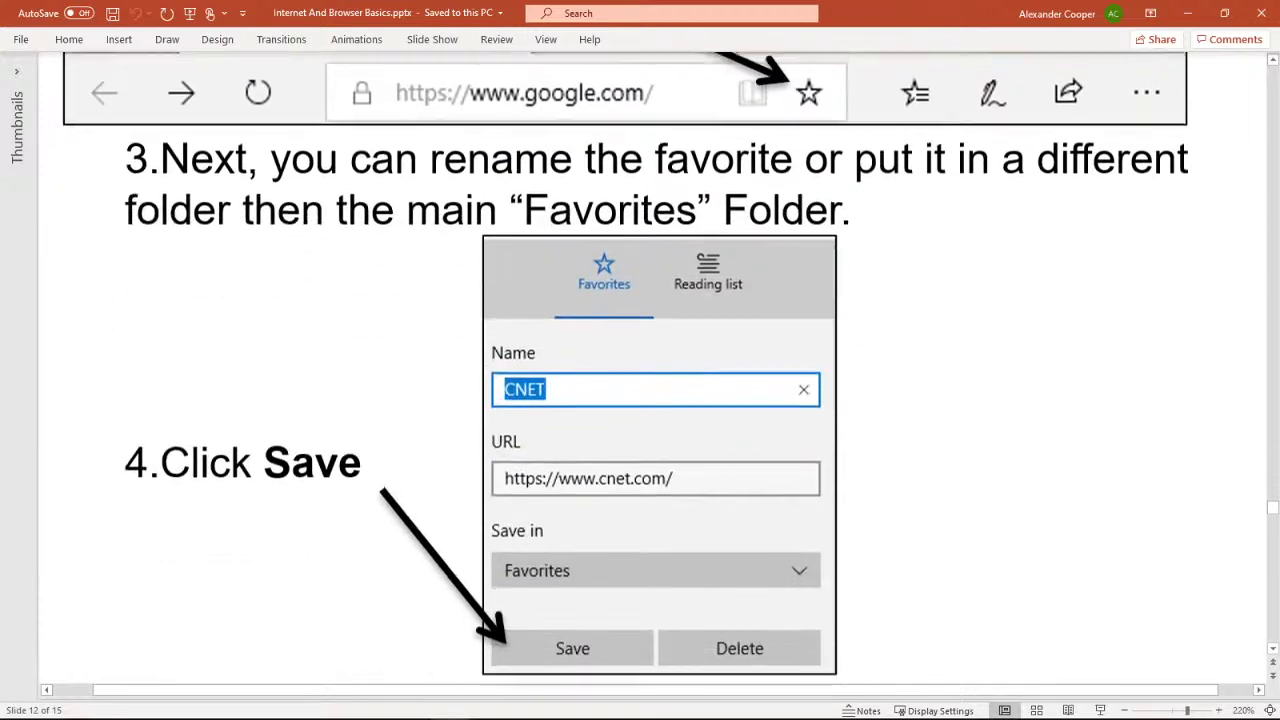
scroll(640, 380, down, 1)
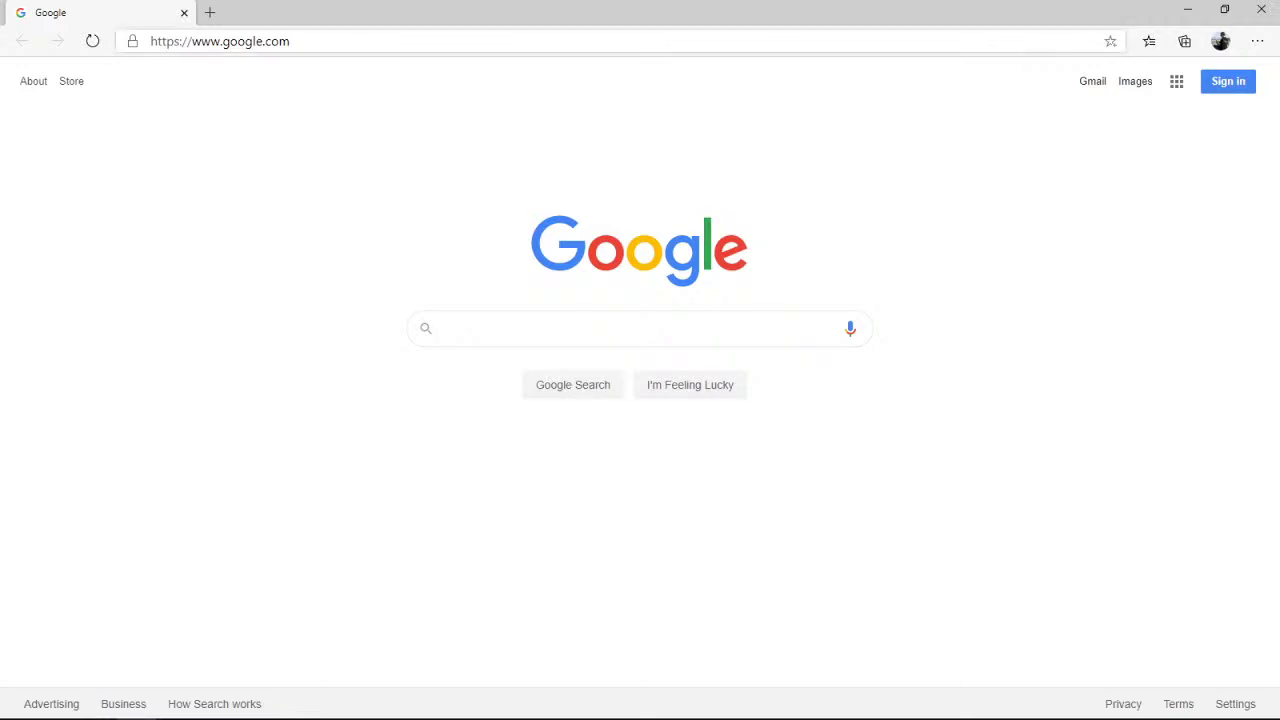
Switch to Edge, go to cnet.com and look over the home page
click(372, 40)
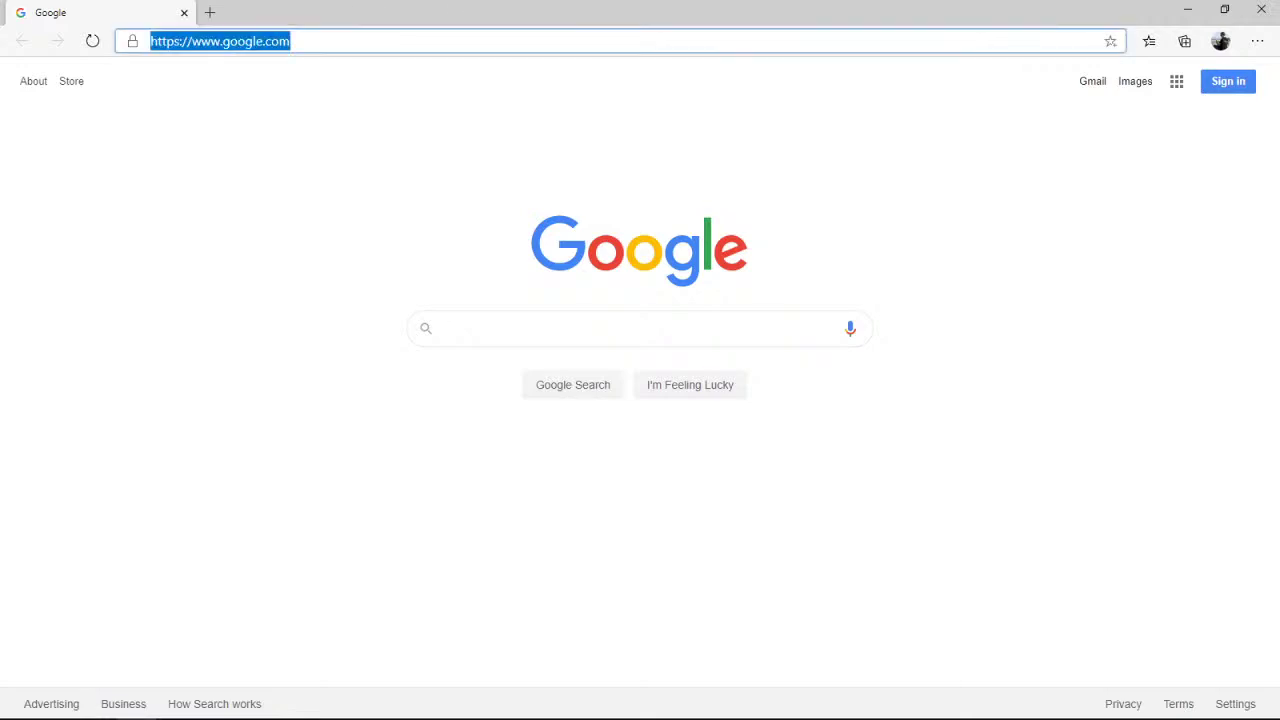
text(cnet)
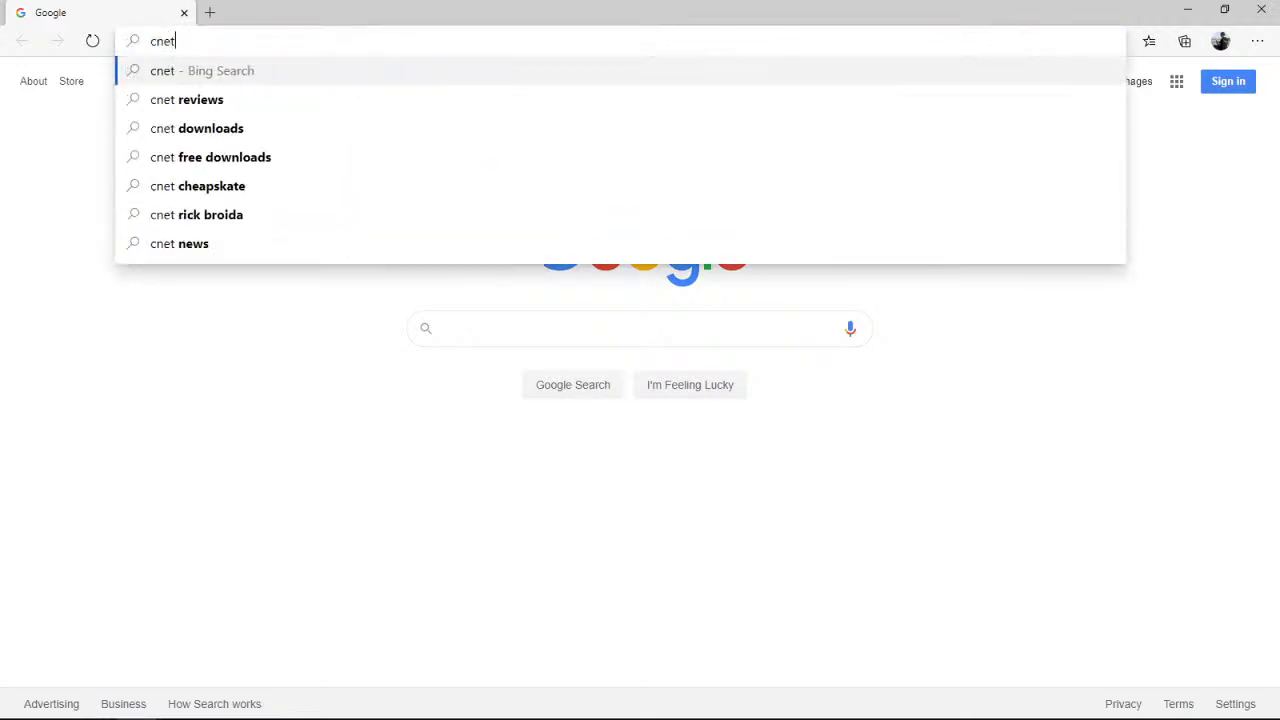
text(.com)
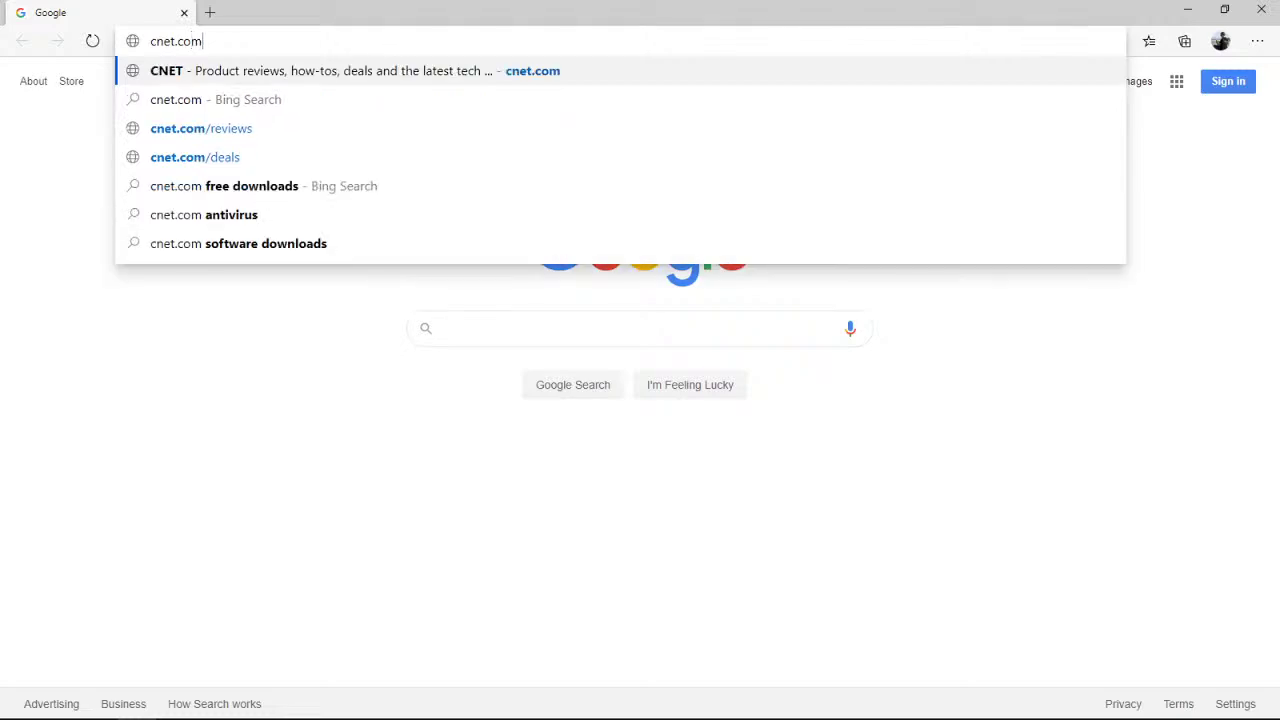
key(Return)
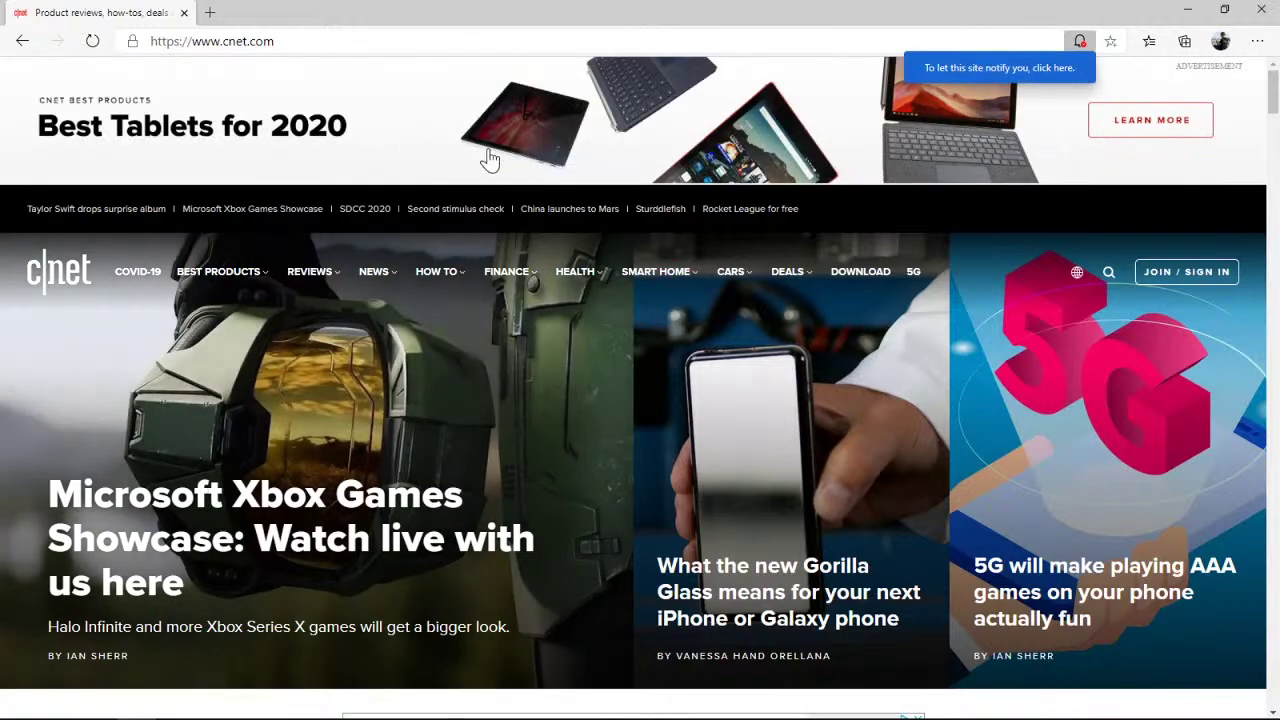
scroll(527, 272, down, 10)
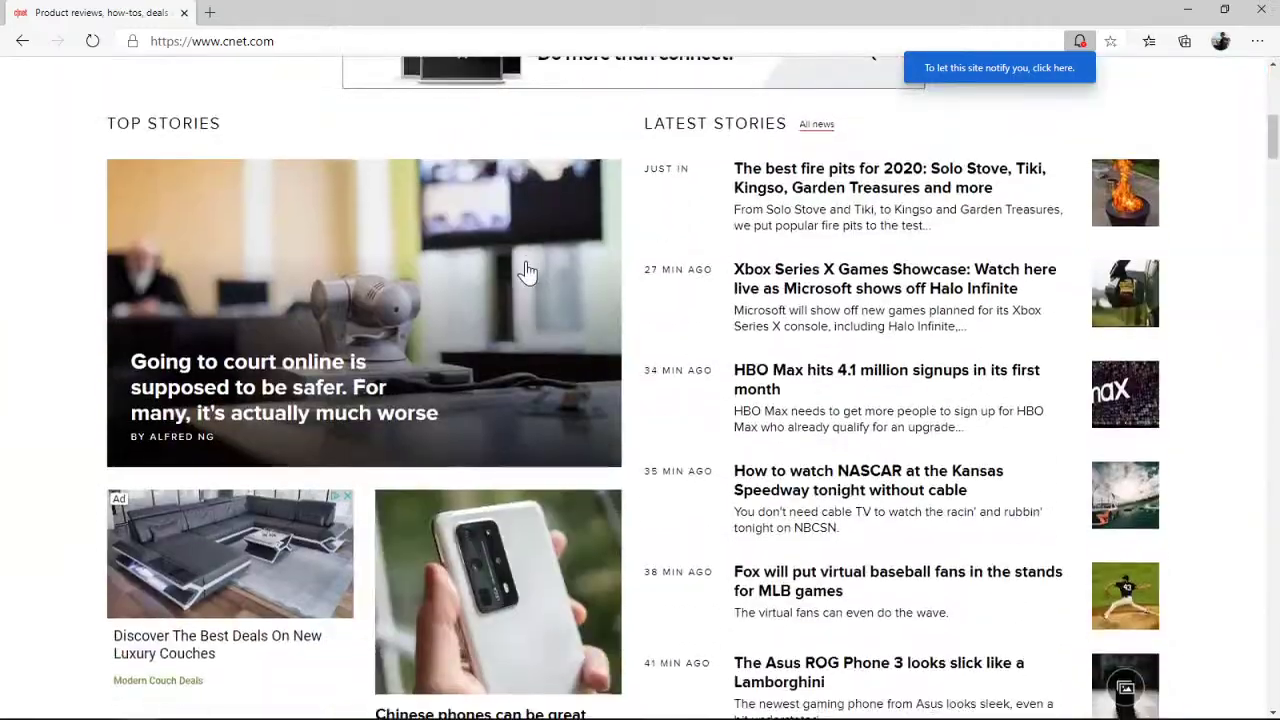
scroll(530, 274, up, 10)
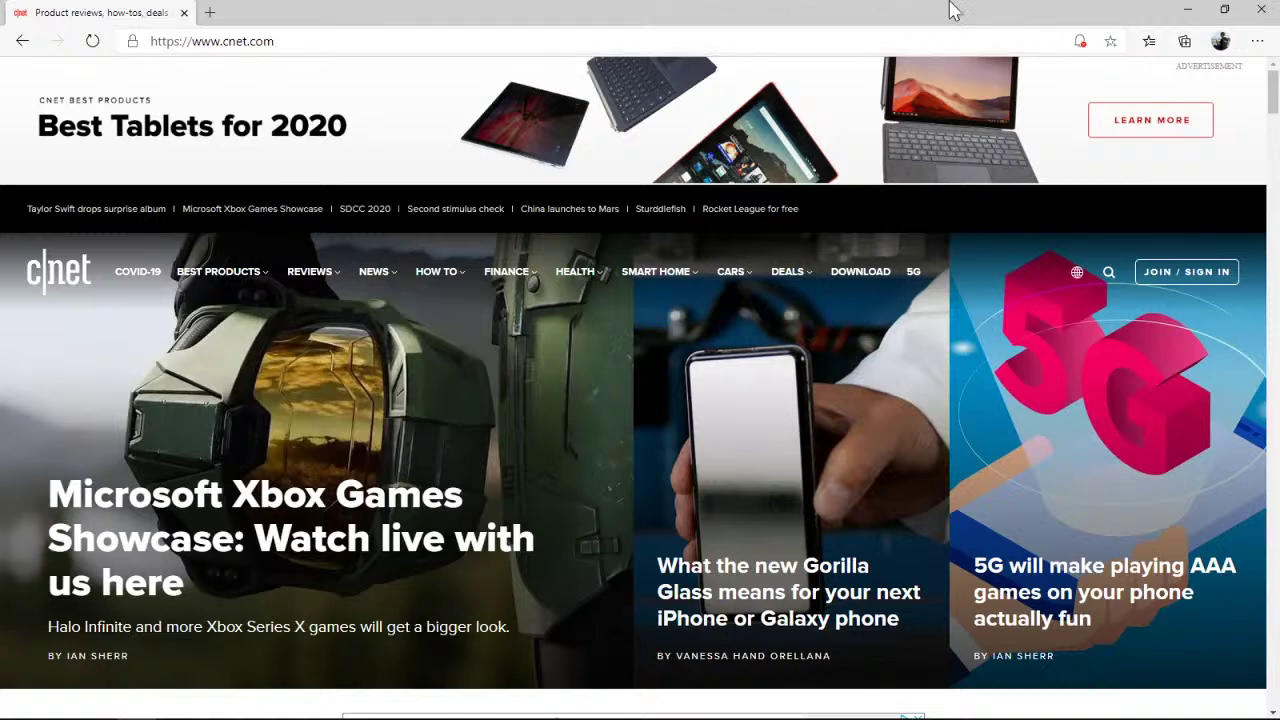
Add the CNET home page to favorites and look through the full text of its suggested name
click(1111, 42)
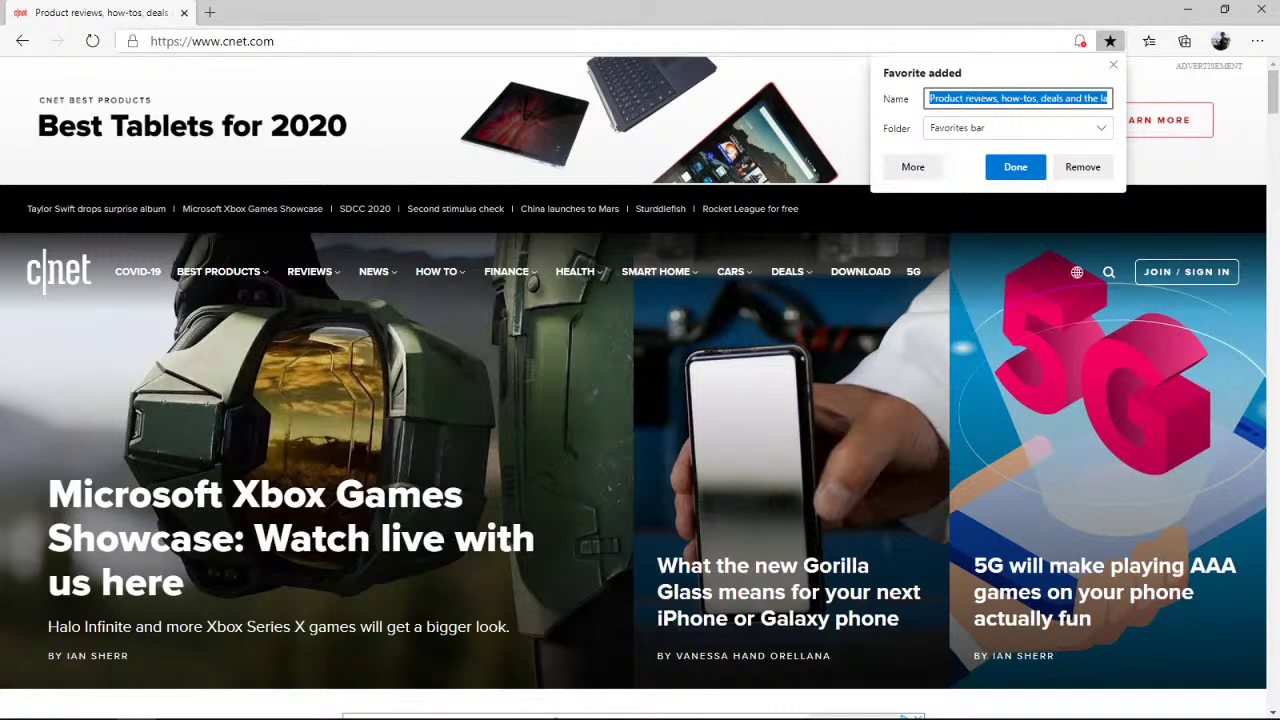
click(996, 98)
drag(996, 98, 1134, 98)
click(955, 98)
click(1057, 98)
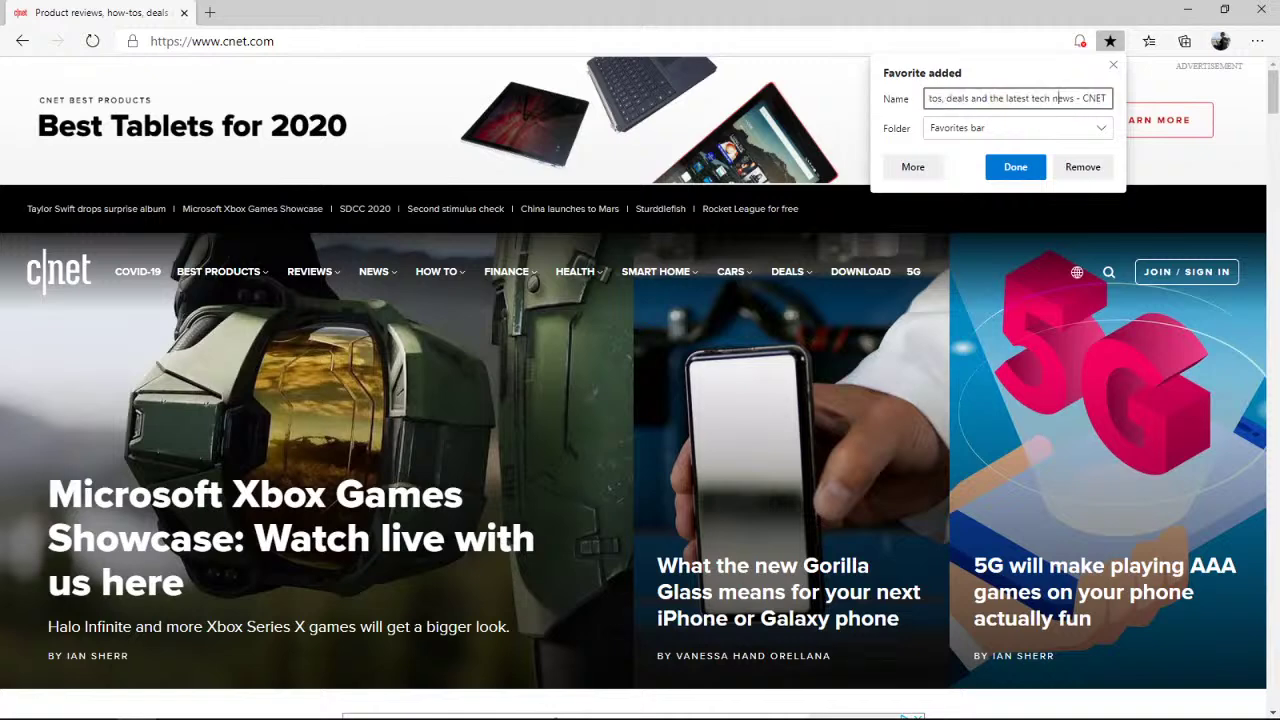
drag(1057, 98, 537, 63)
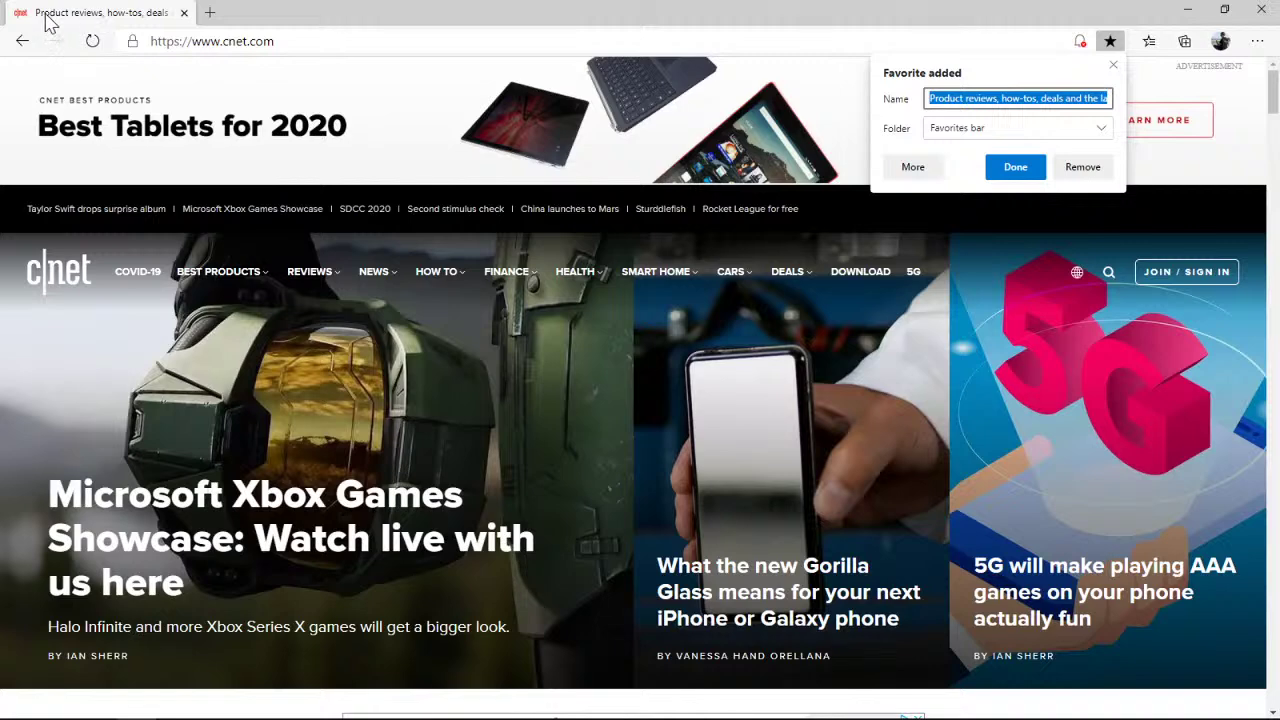
click(985, 100)
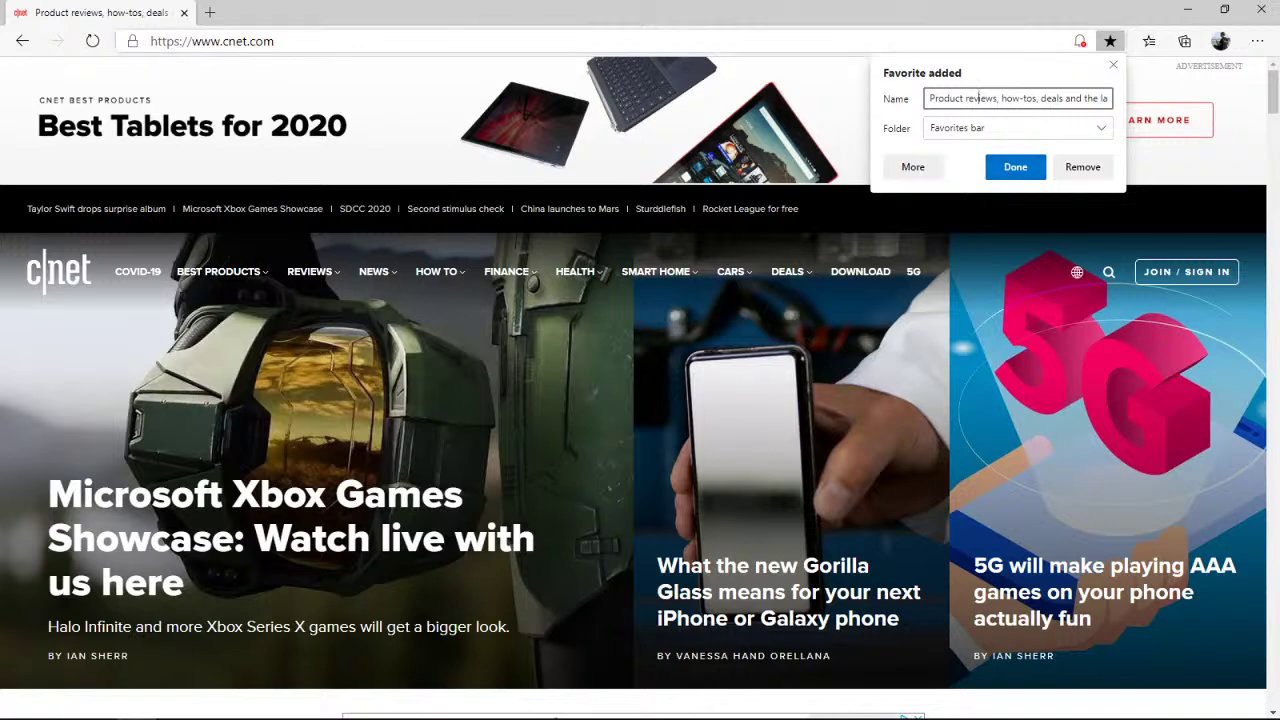
key(shift+Home)
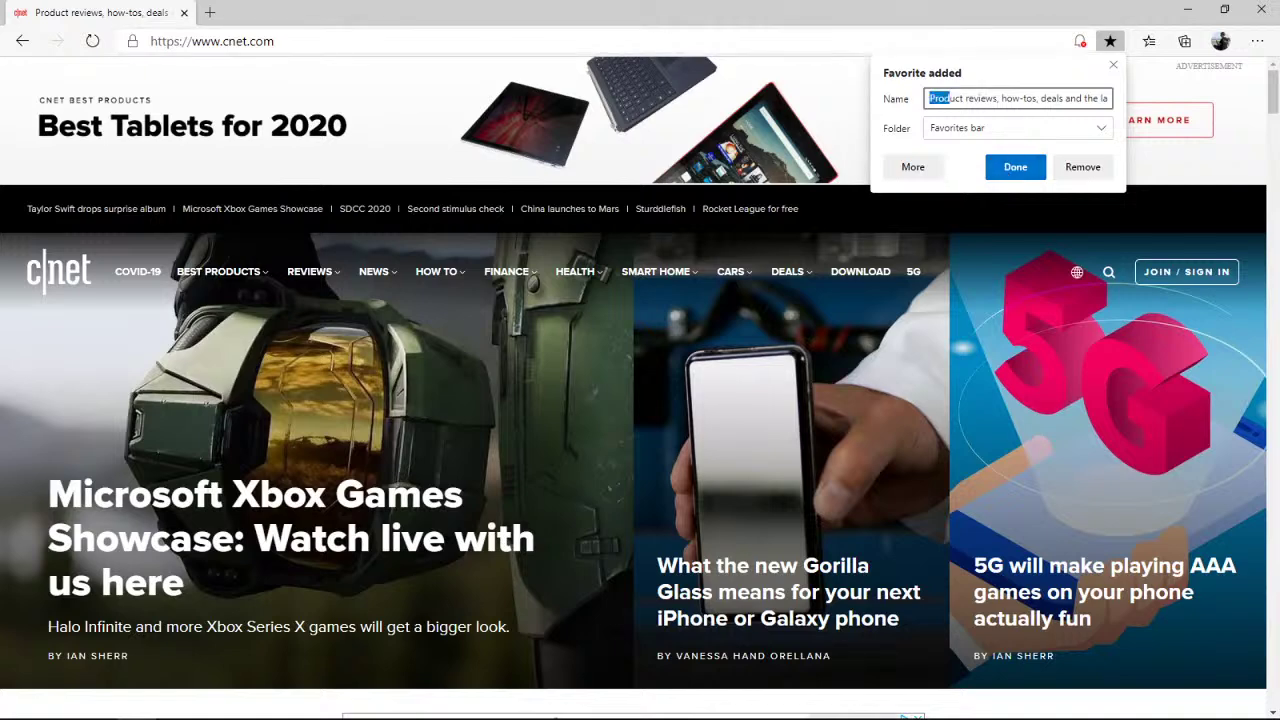
click(900, 108)
drag(1040, 98, 1106, 98)
click(1068, 98)
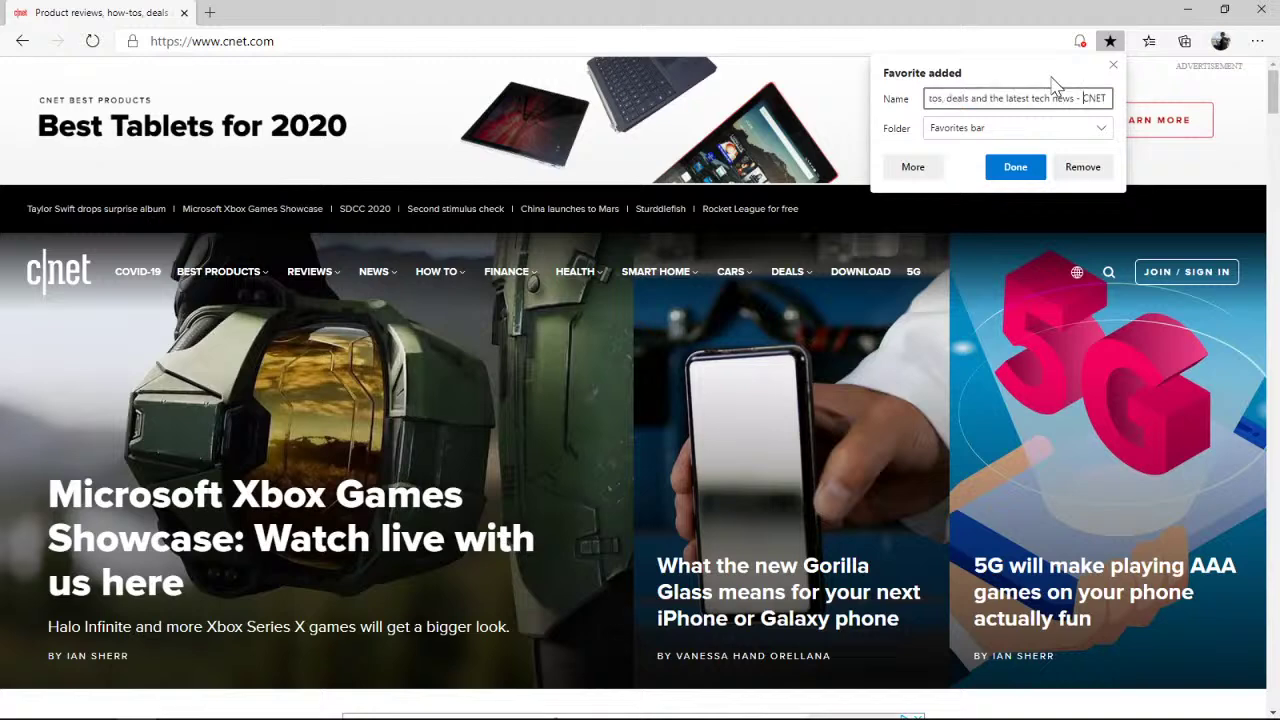
Shorten the favorite's name to CNET by deleting all the text before that word
key(BackSpace)
key(BackSpace)
key(BackSpace)
key(BackSpace)
key(BackSpace)
key(BackSpace)
key(BackSpace)
key(BackSpace)
key(BackSpace)
key(BackSpace)
key(BackSpace)
key(BackSpace)
key(BackSpace)
key(BackSpace)
key(BackSpace)
key(BackSpace)
key(BackSpace)
key(BackSpace)
key(BackSpace)
key(BackSpace)
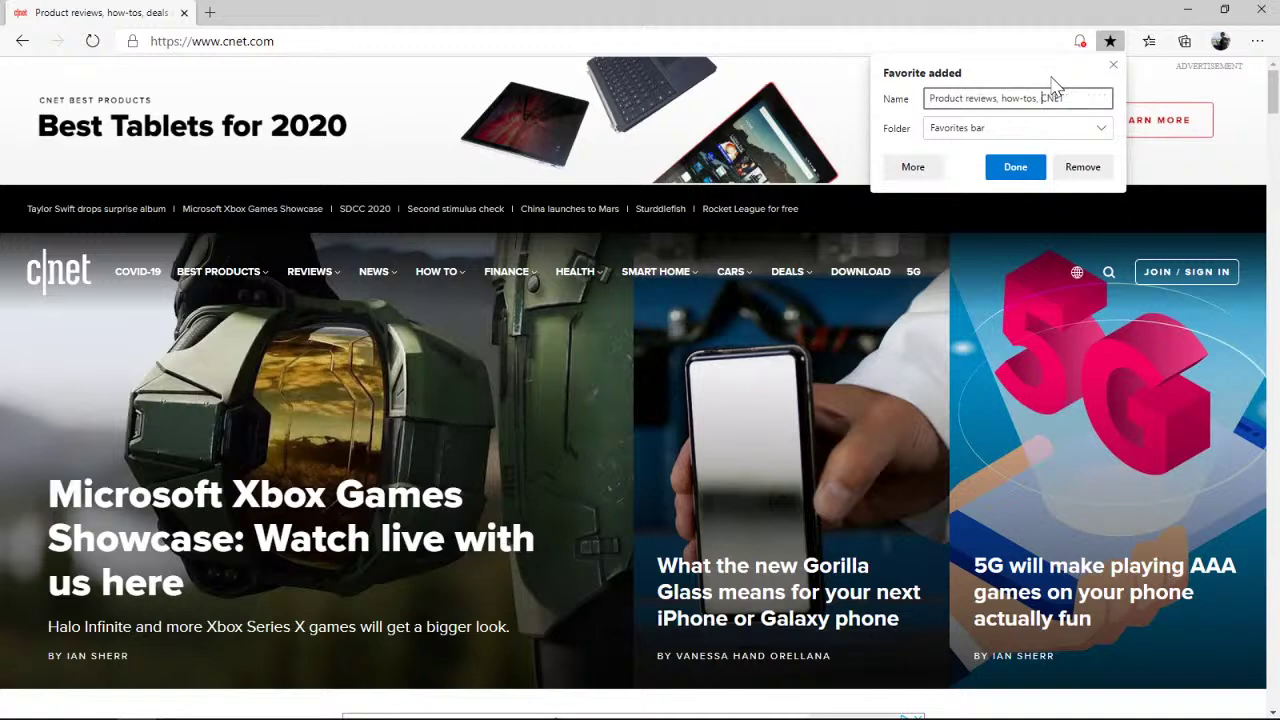
key(BackSpace)
key(BackSpace)
key(BackSpace)
key(BackSpace)
key(BackSpace)
key(BackSpace)
key(BackSpace)
key(BackSpace)
key(BackSpace)
key(BackSpace)
key(BackSpace)
key(BackSpace)
key(BackSpace)
key(BackSpace)
key(BackSpace)
key(BackSpace)
key(BackSpace)
key(BackSpace)
key(BackSpace)
key(BackSpace)
click(983, 97)
Check the available folders for the favorite, keep Favorites bar and save it
click(1085, 138)
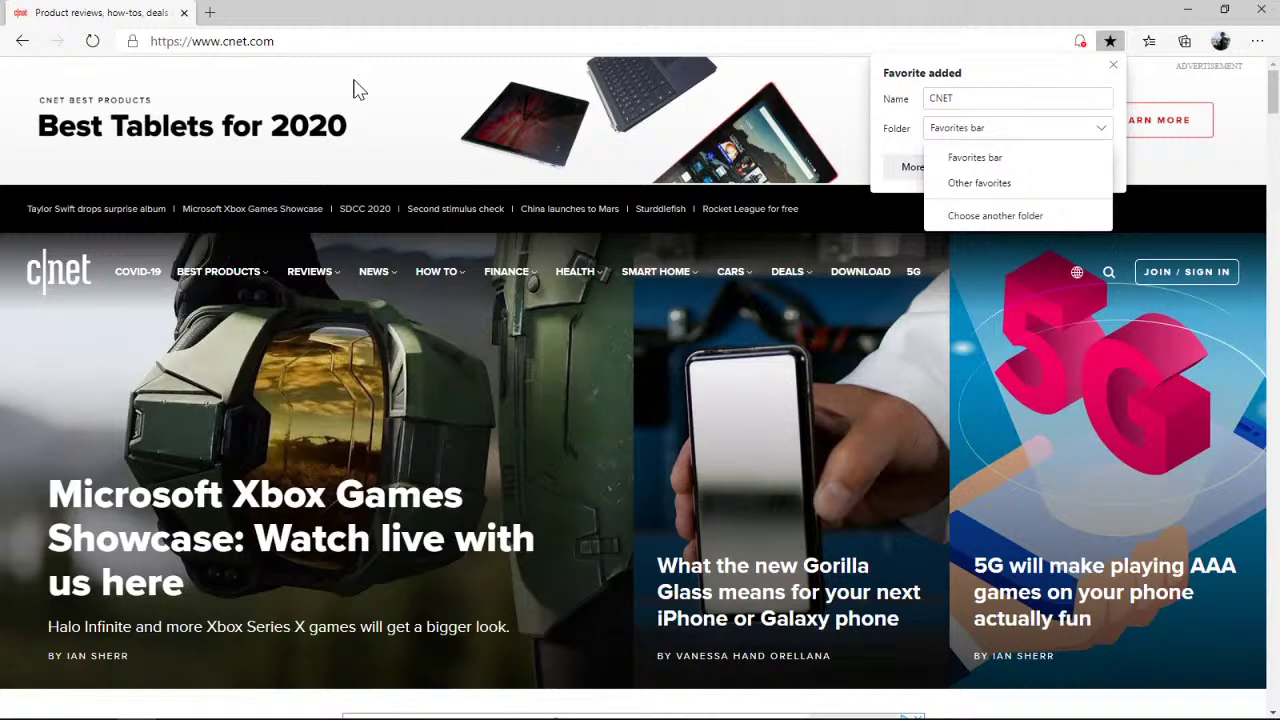
click(885, 145)
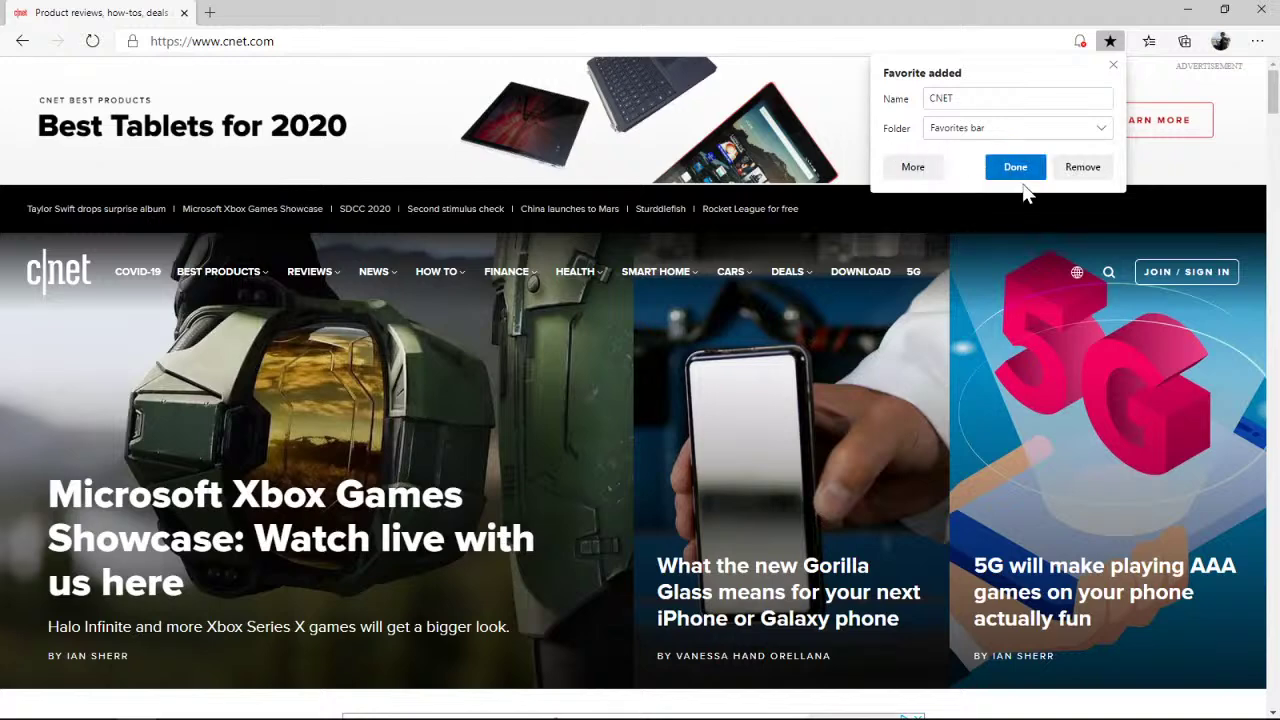
click(1015, 168)
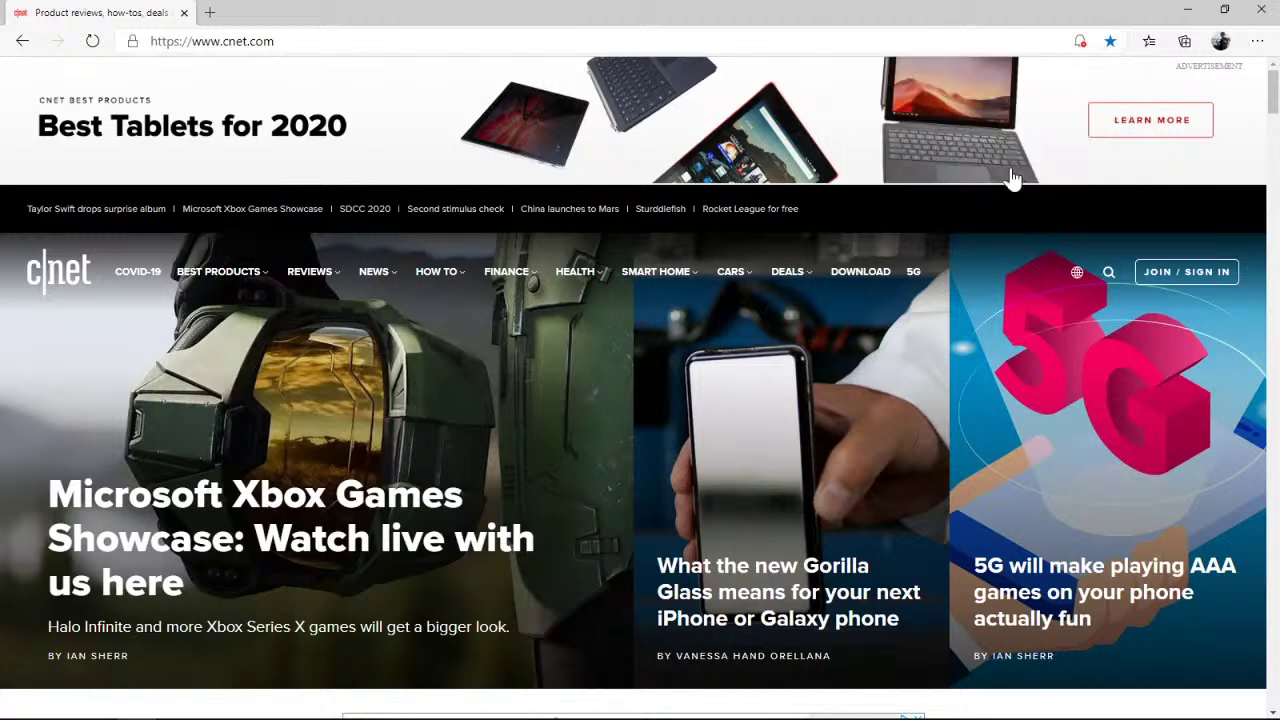
Open the saved CNET favorite from the favorites list and restore the browser to a smaller window
click(1149, 44)
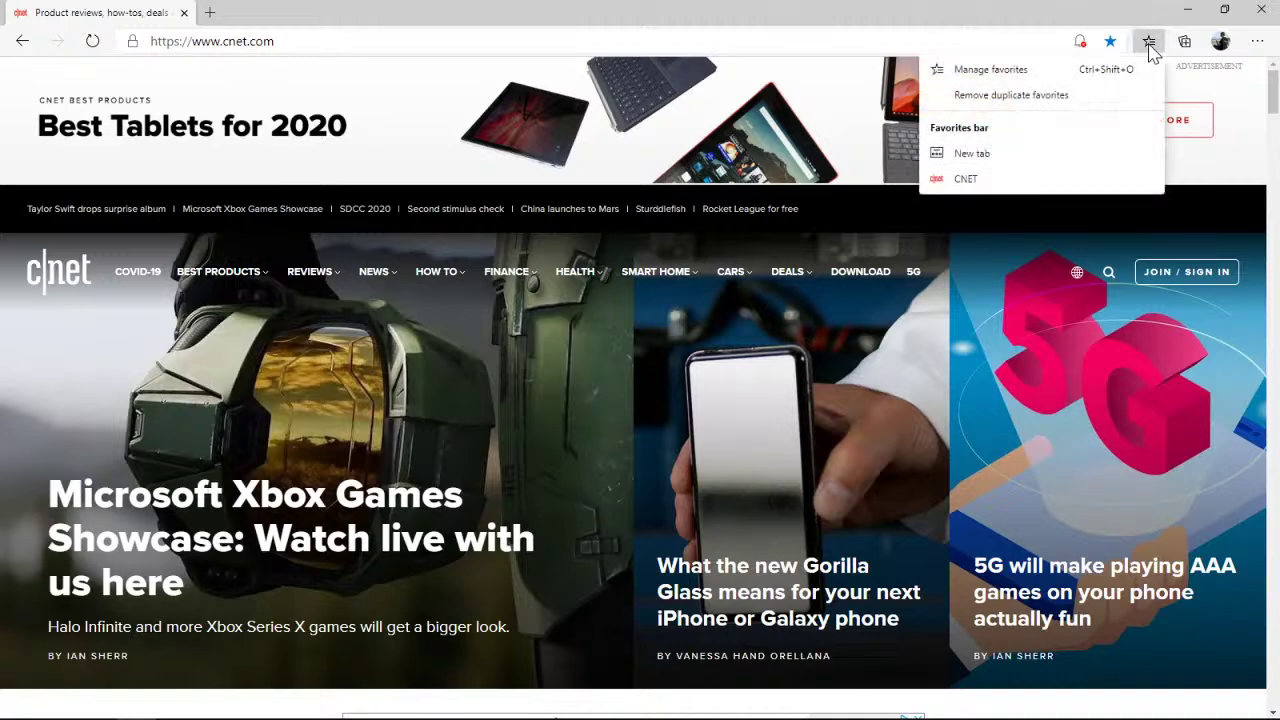
click(968, 183)
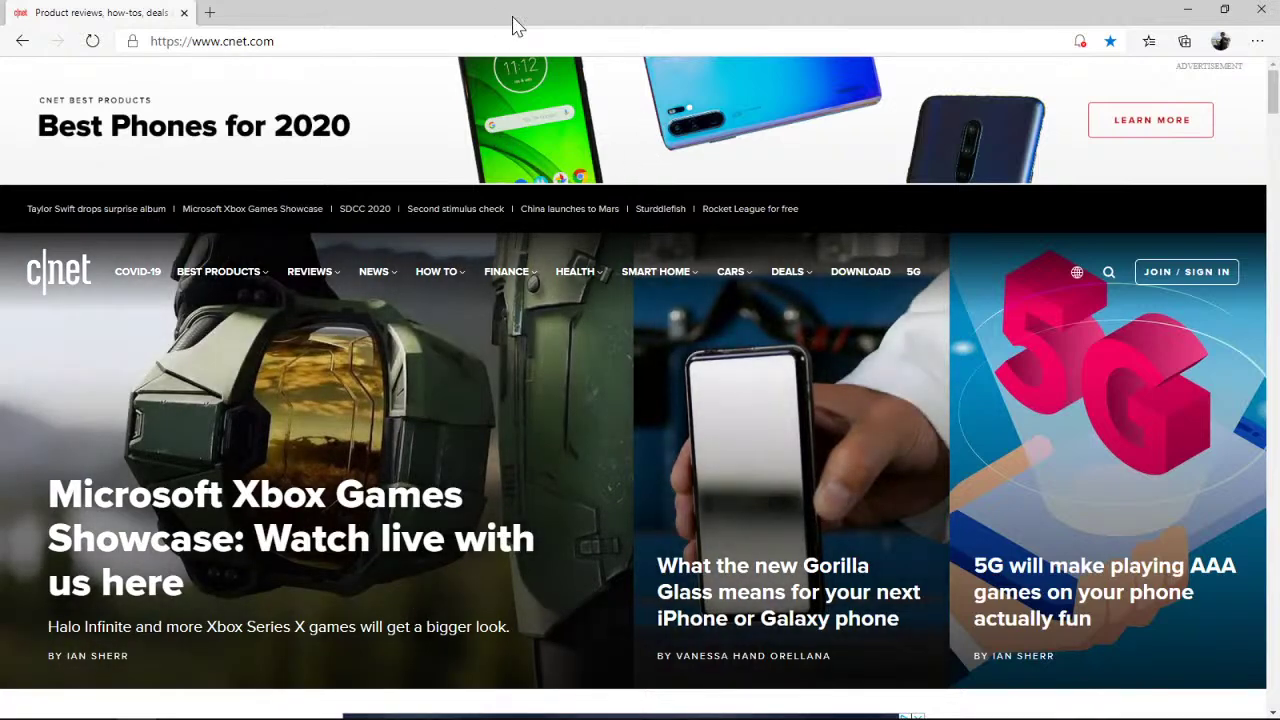
click(1224, 10)
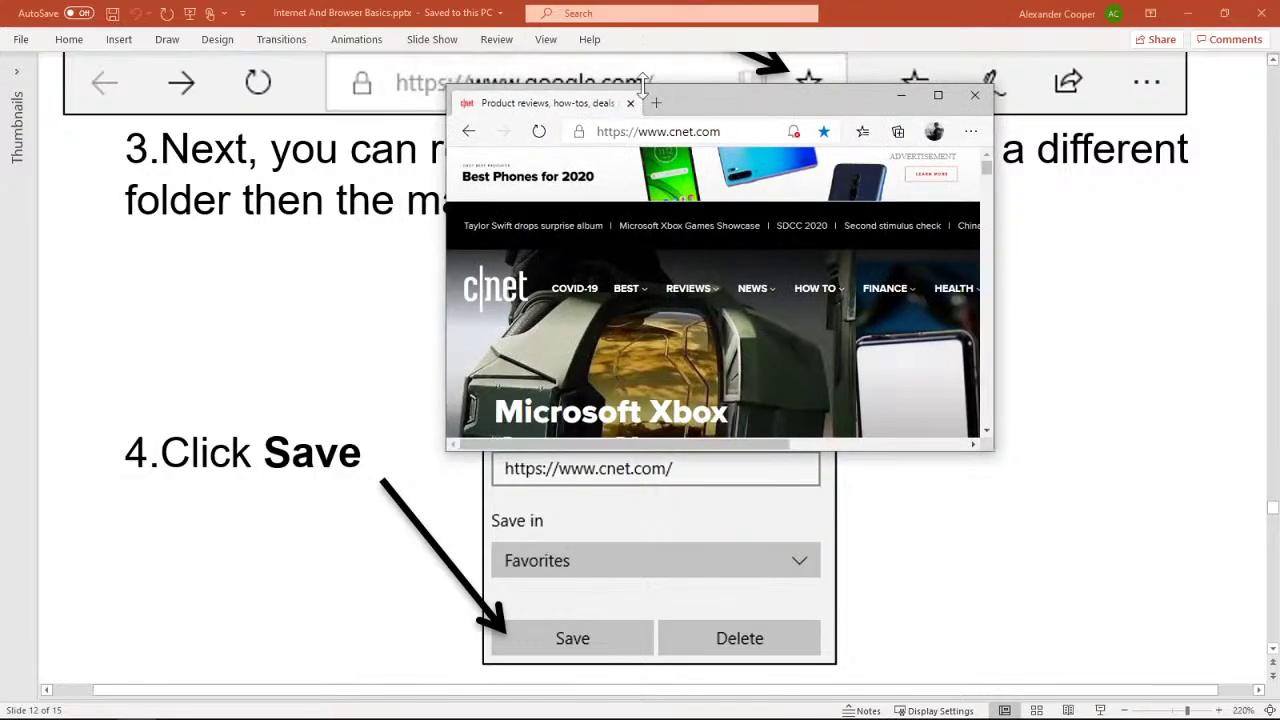
Maximize the browser to look at the saved favorites list, and return to the instructions in PowerPoint for testing the new favorite
drag(700, 115, 646, 5)
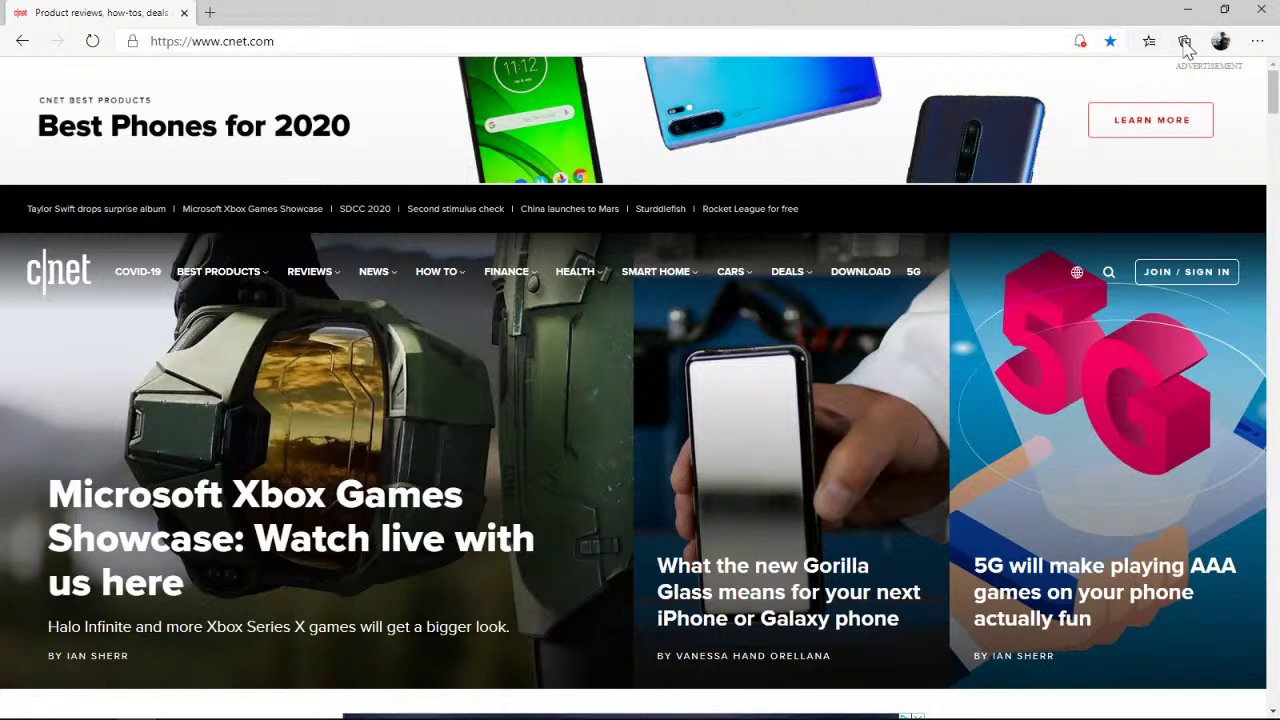
click(1150, 44)
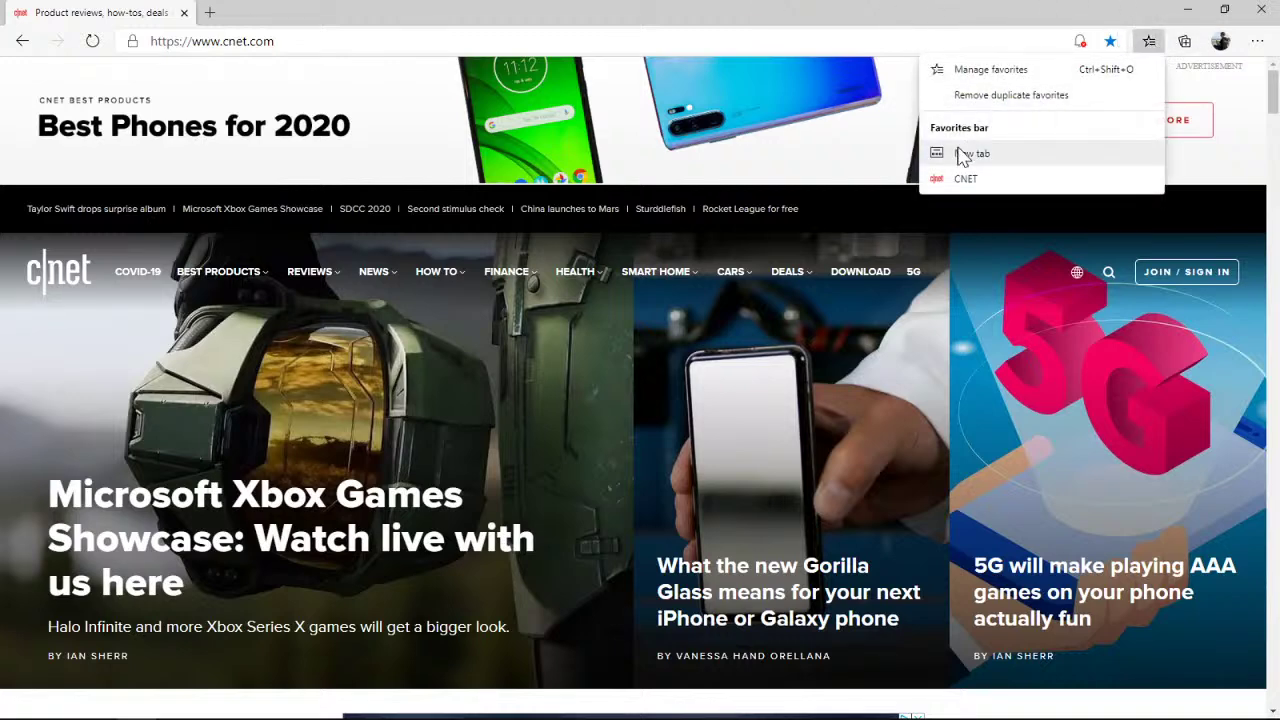
click(975, 10)
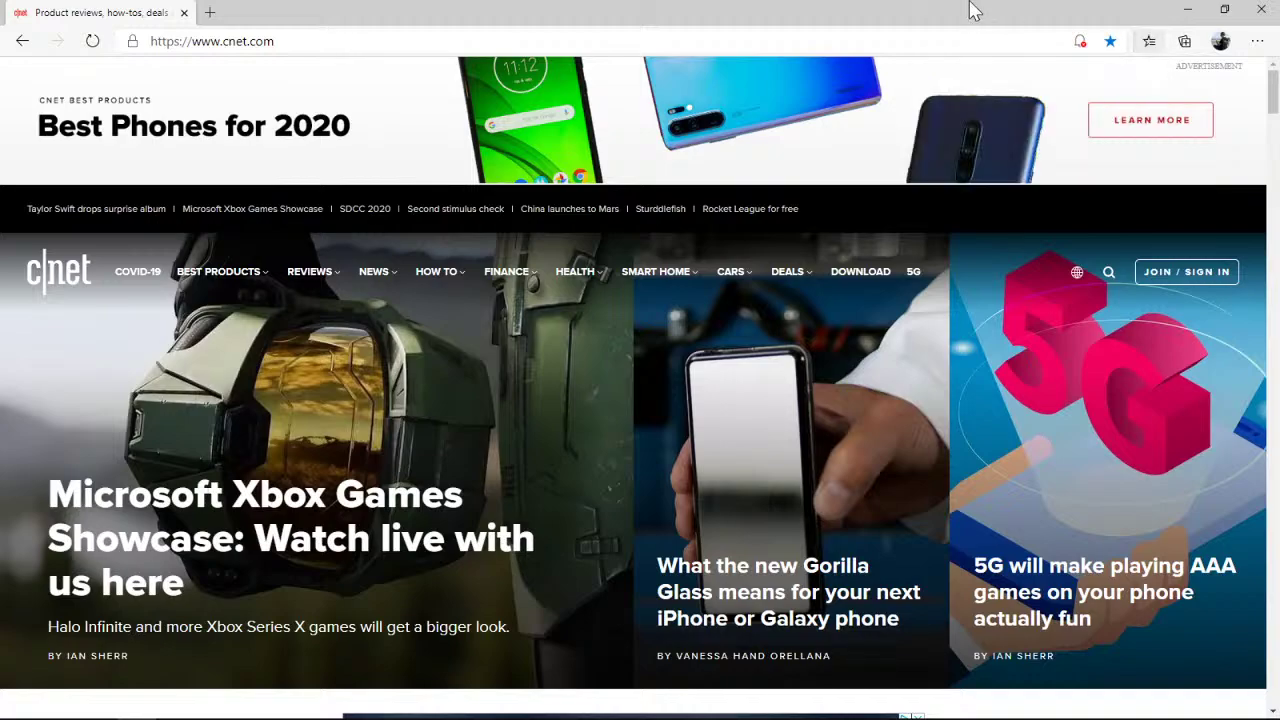
click(1186, 10)
scroll(254, 323, down, 5)
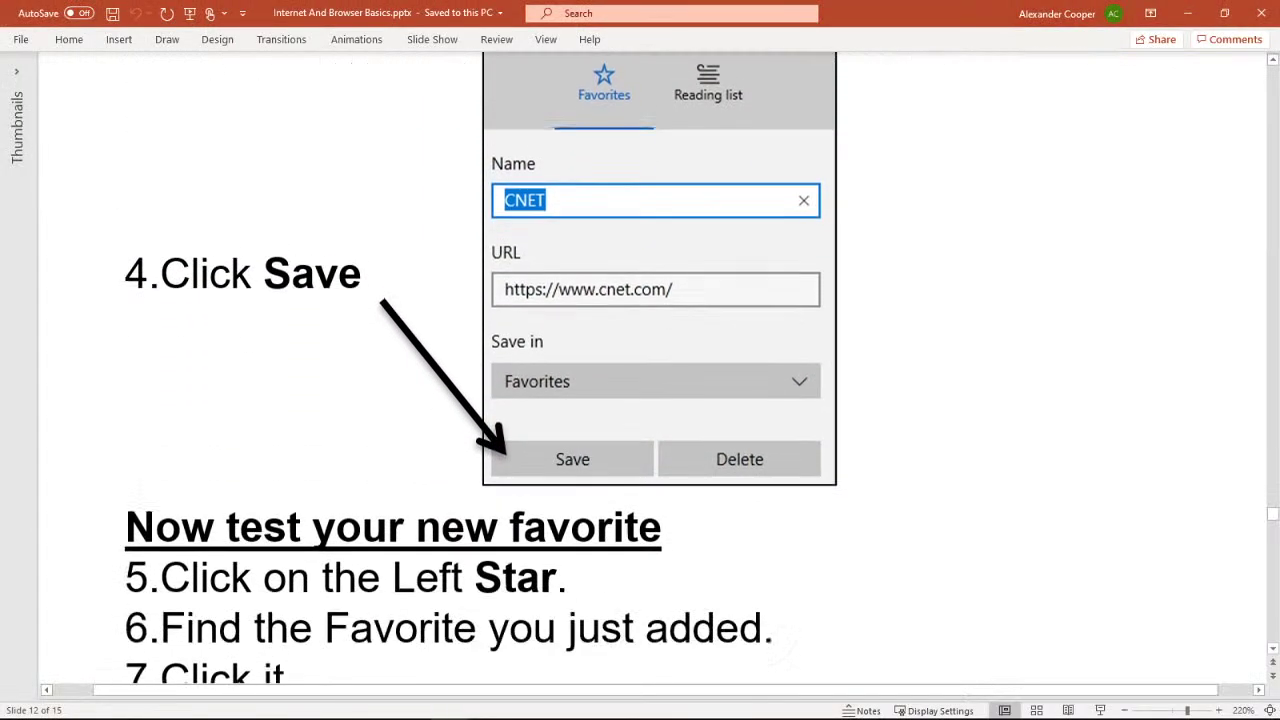
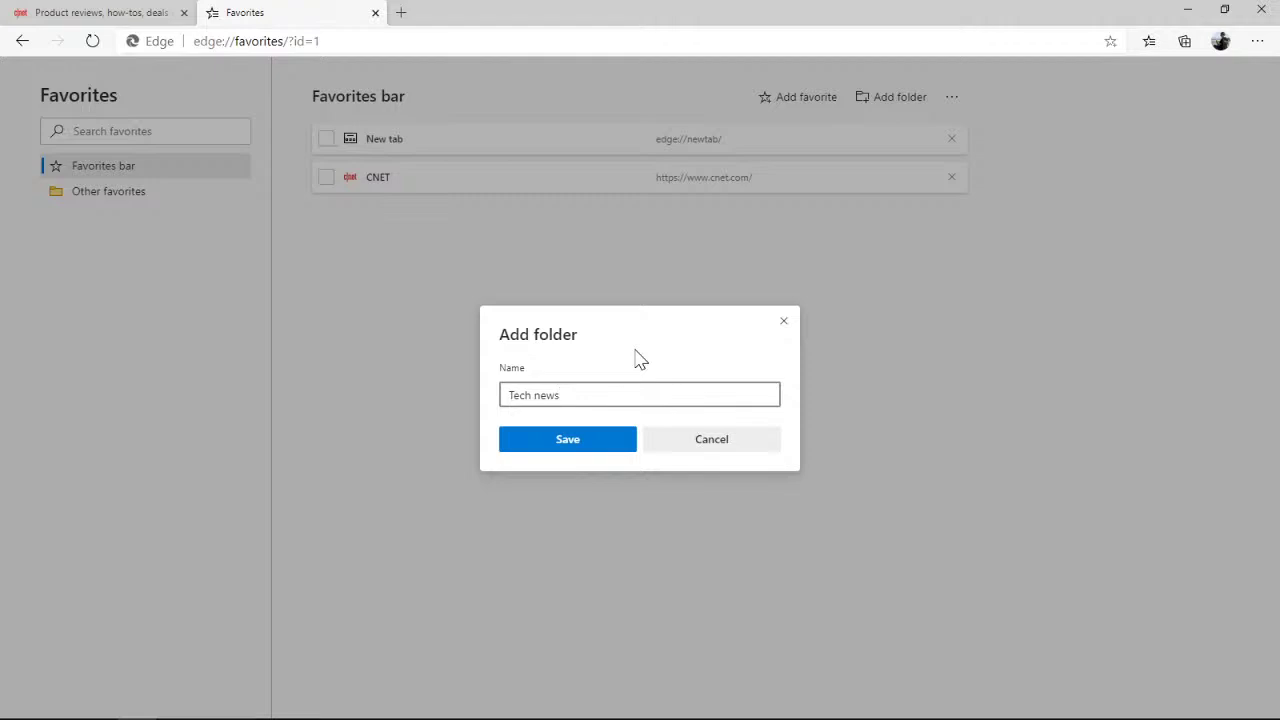
Save the new Tech news folder on the Favorites bar, move the CNET favorite into it and close the Favorites page
click(594, 442)
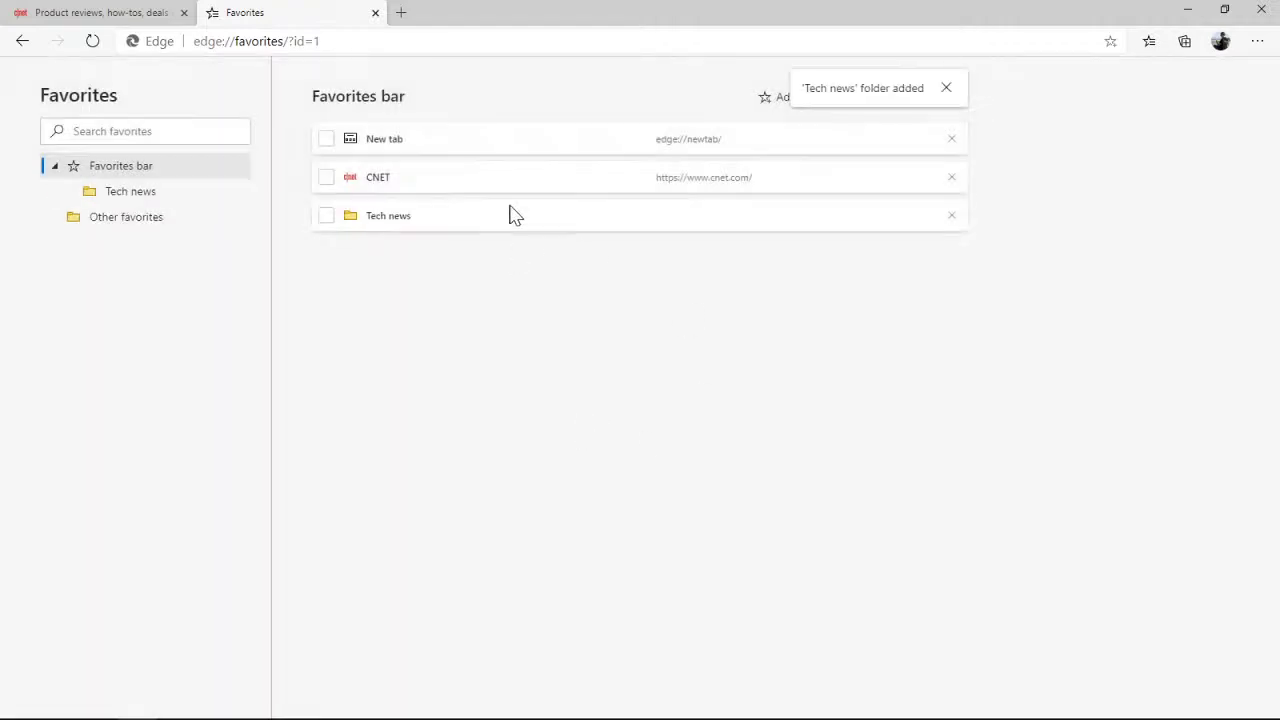
mouse_move(397, 186)
mouse_down()
mouse_move(380, 219)
mouse_move(381, 186)
mouse_up()
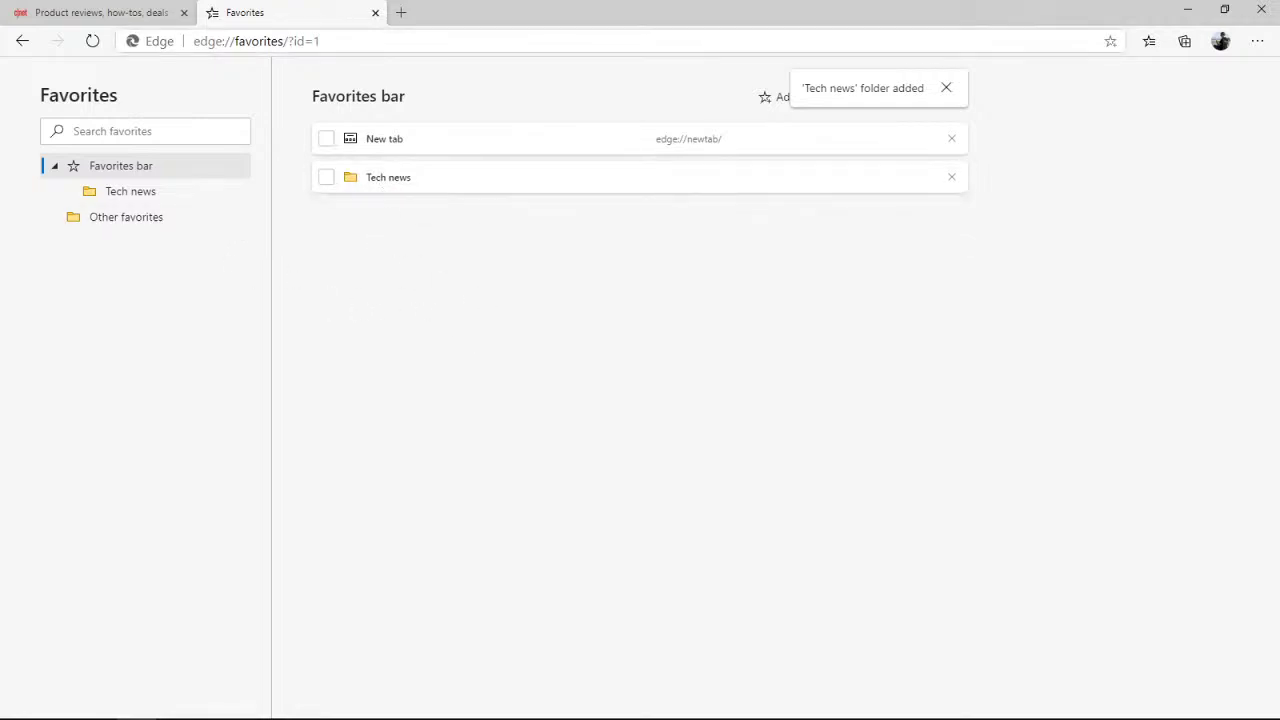
click(375, 12)
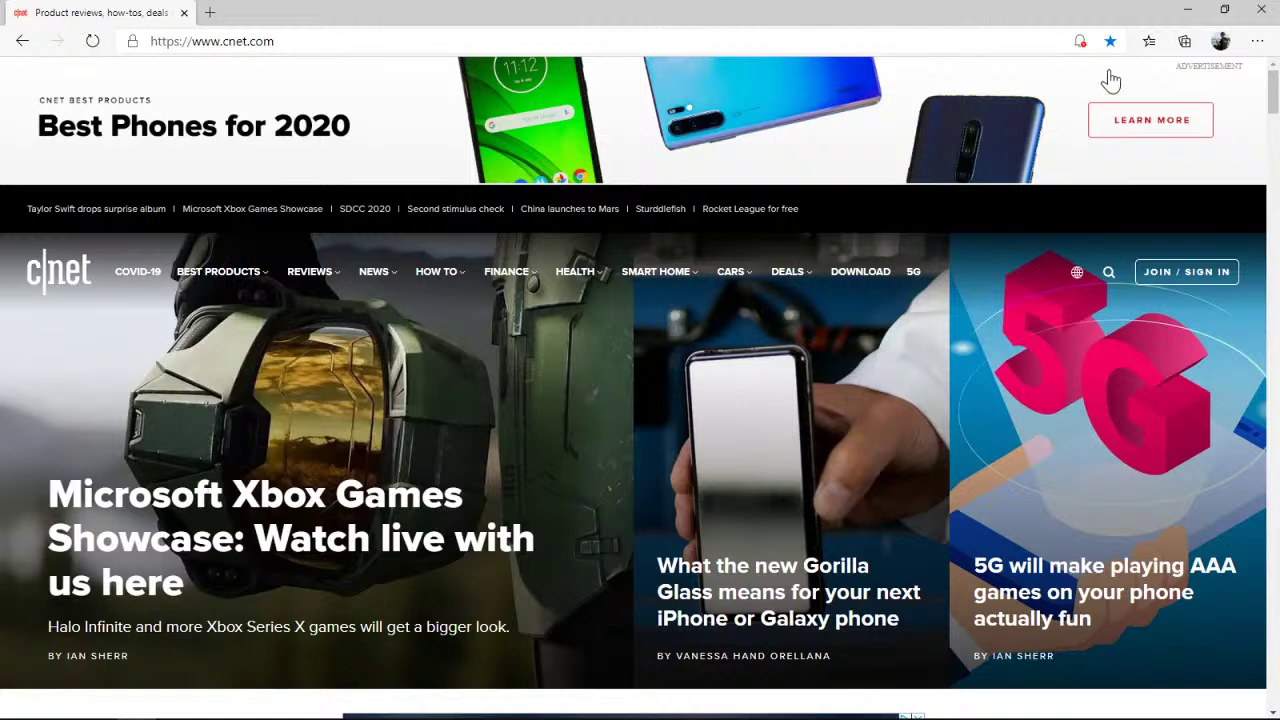
Check the Tech news folder and its contents in the browser's favorites list
click(1149, 44)
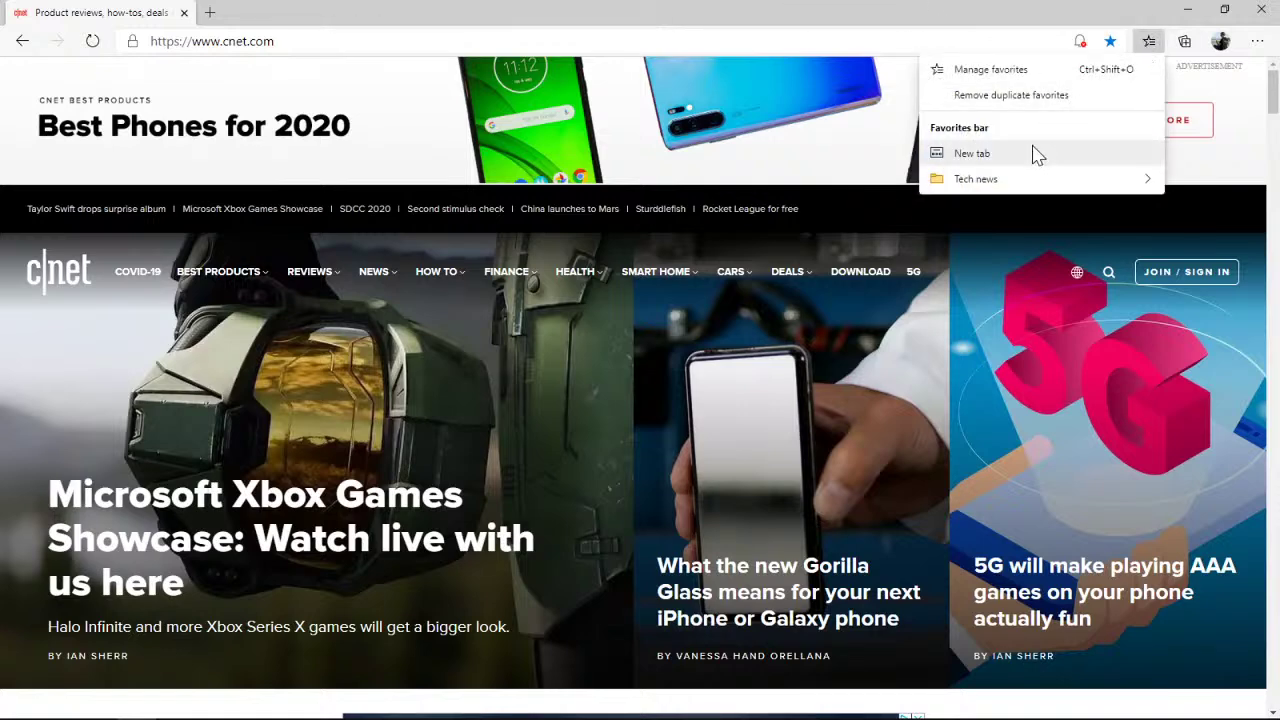
mouse_move(871, 190)
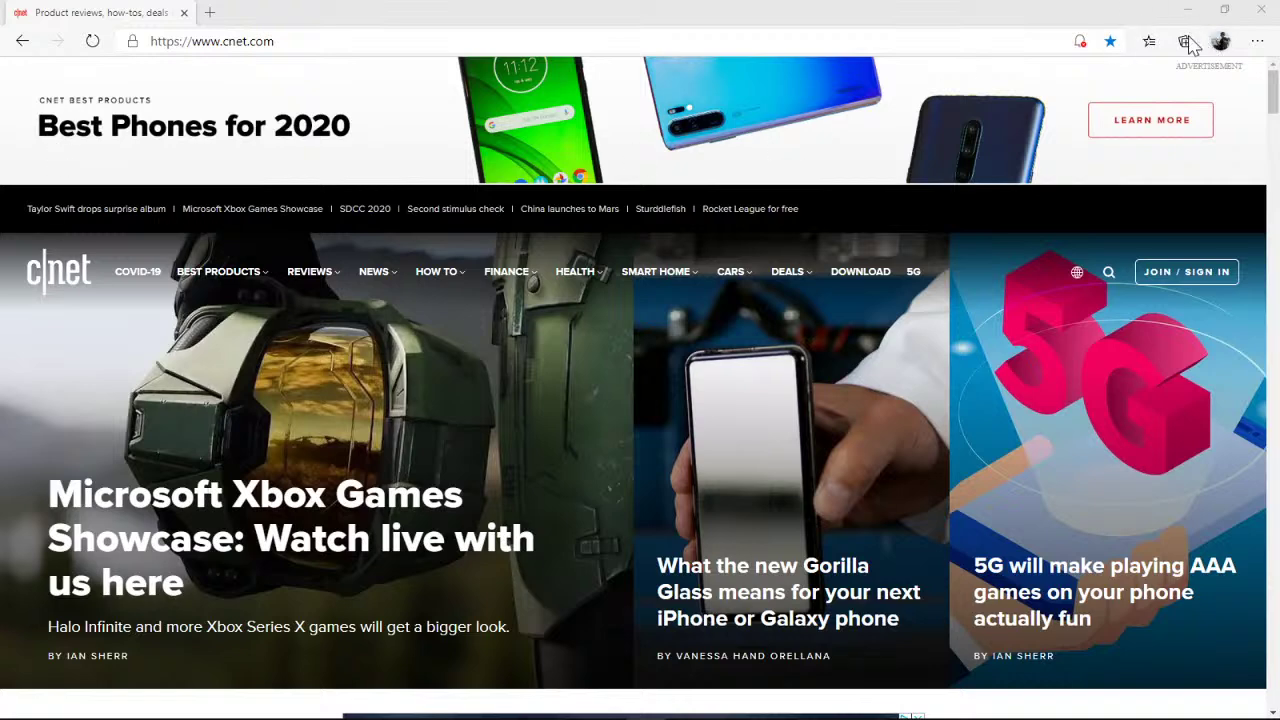
Open the favorites management page and examine the options for the Tech news folder, including selecting it for deletion, leaving the folder in place
click(1150, 43)
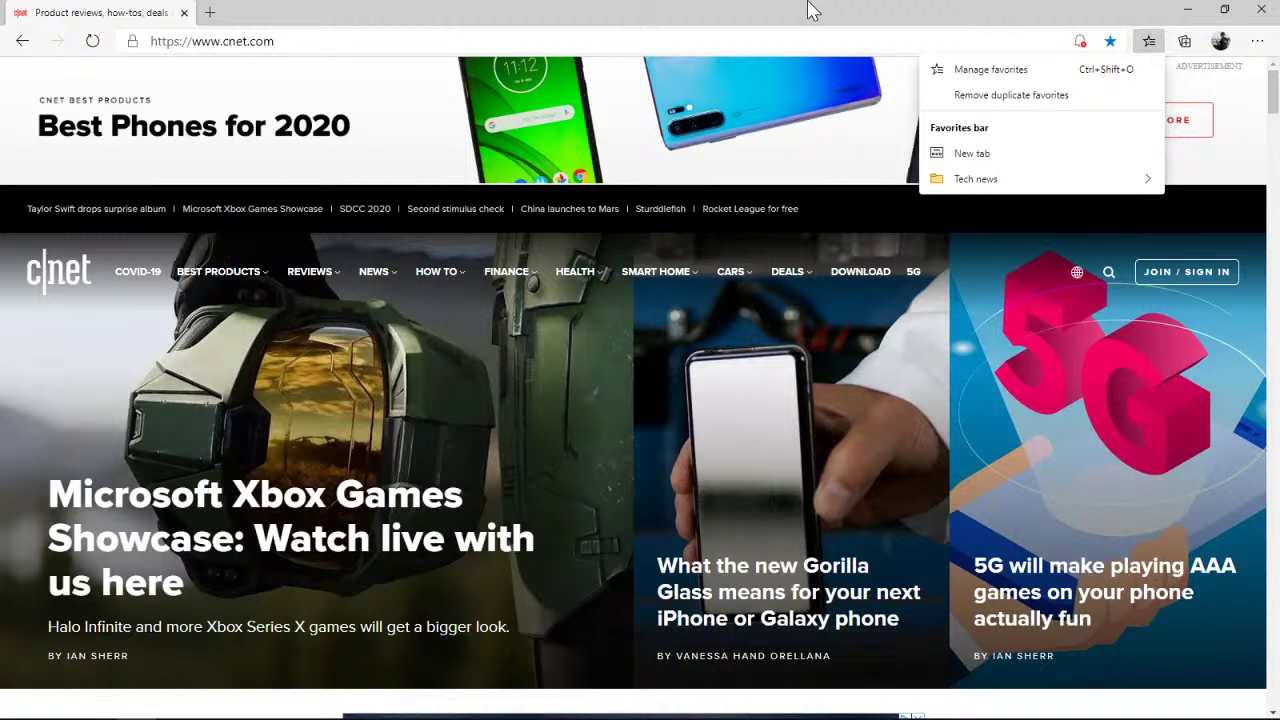
click(1014, 72)
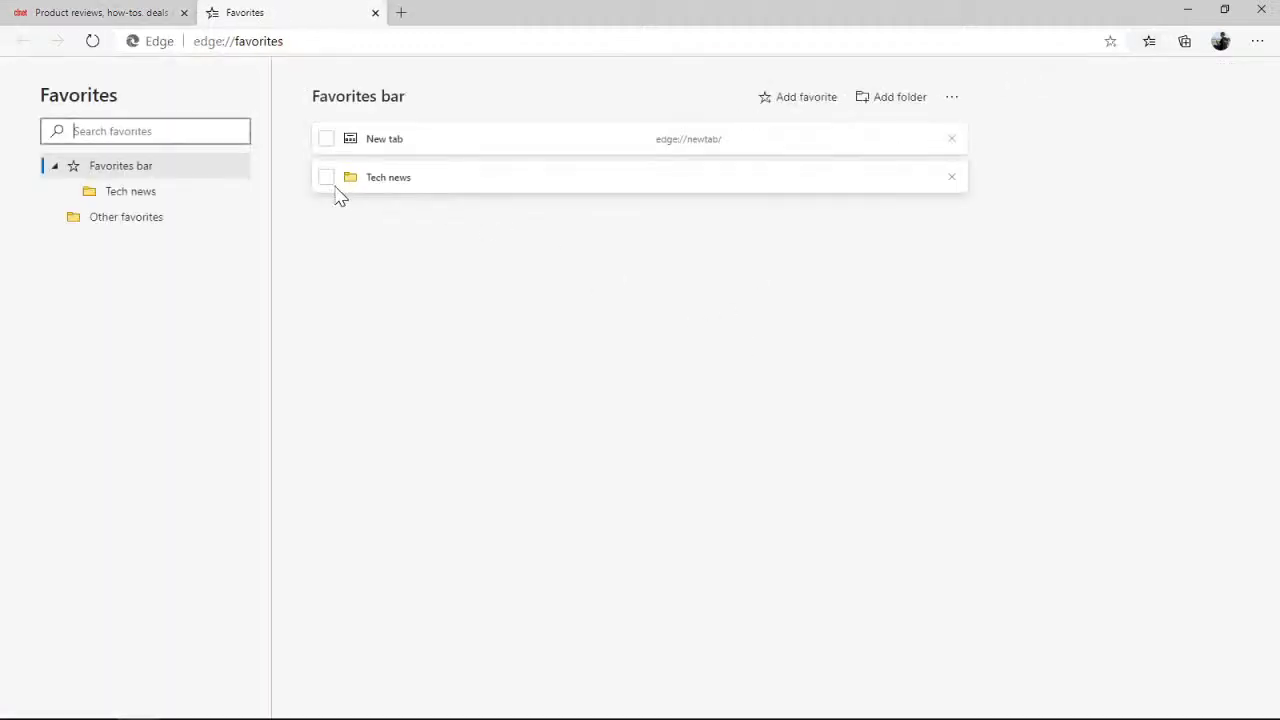
click(329, 184)
click(329, 185)
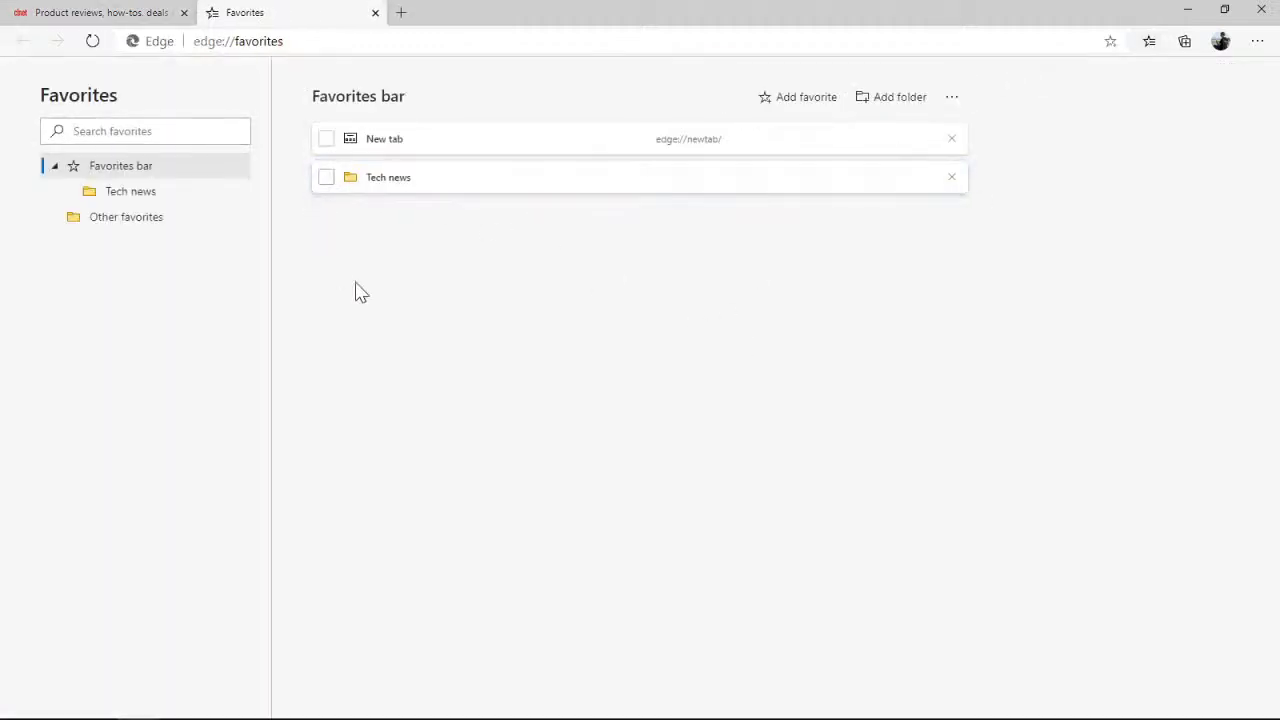
right_click(471, 177)
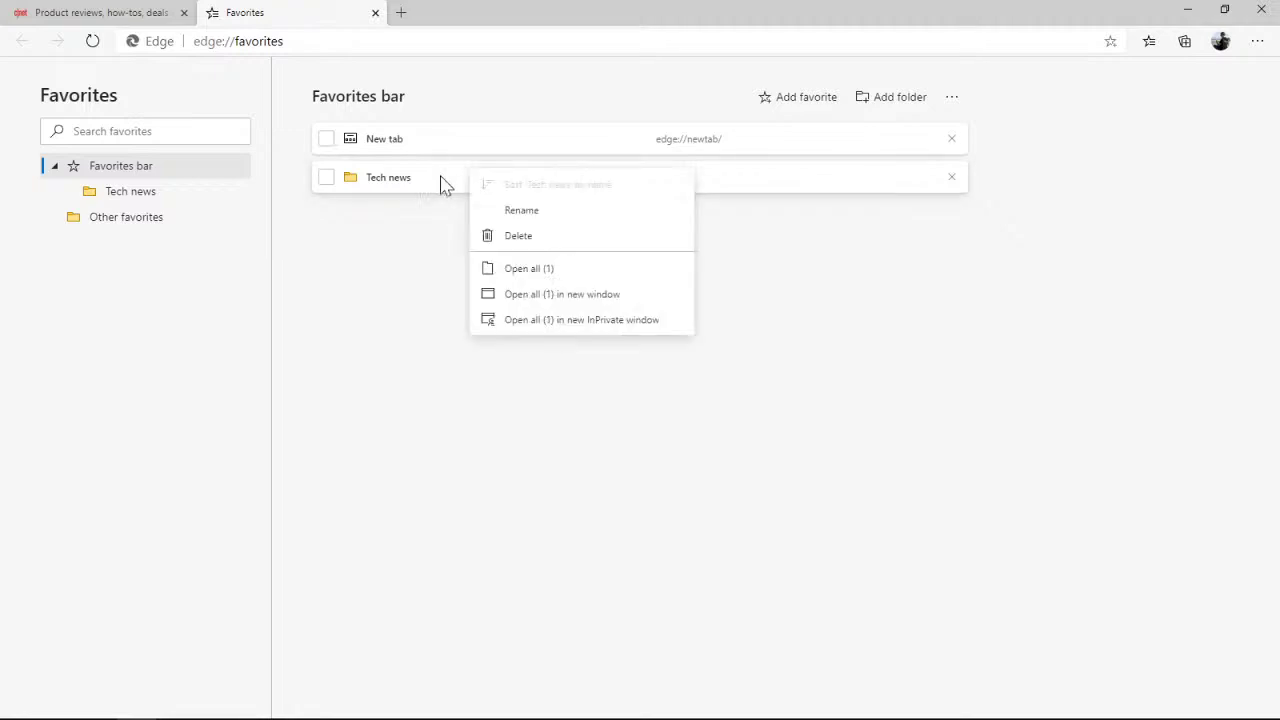
click(384, 256)
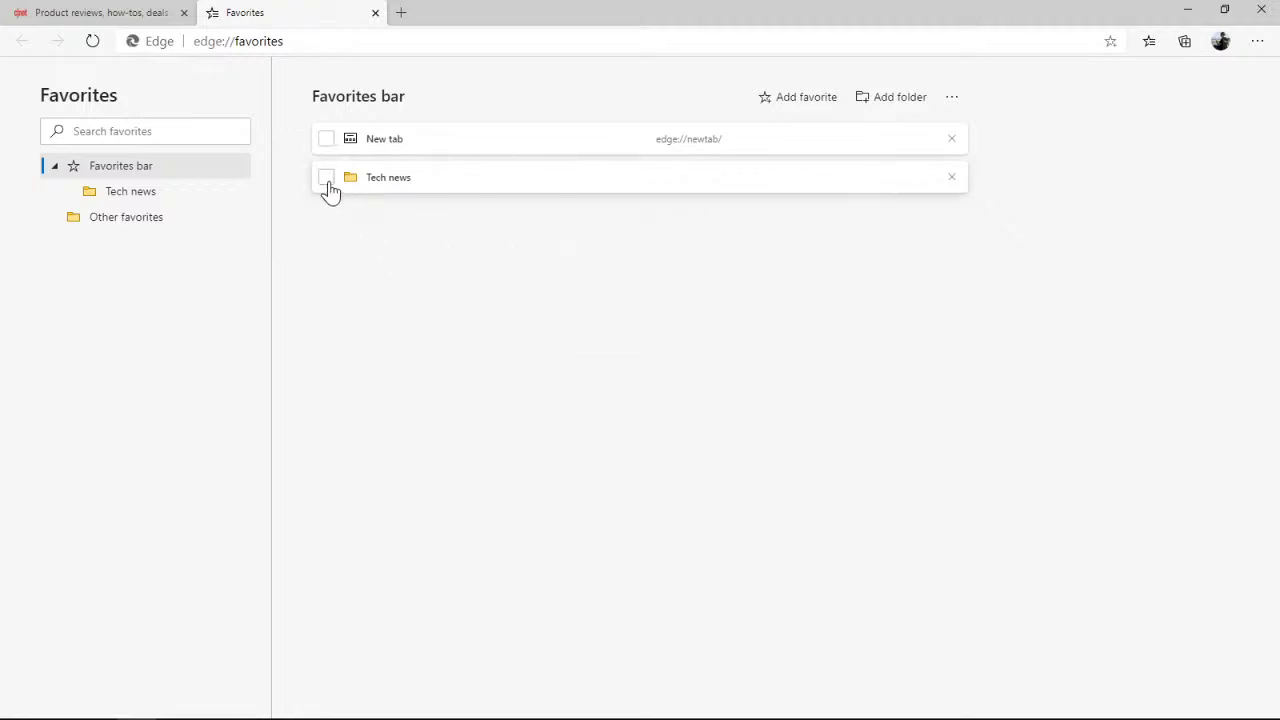
click(328, 184)
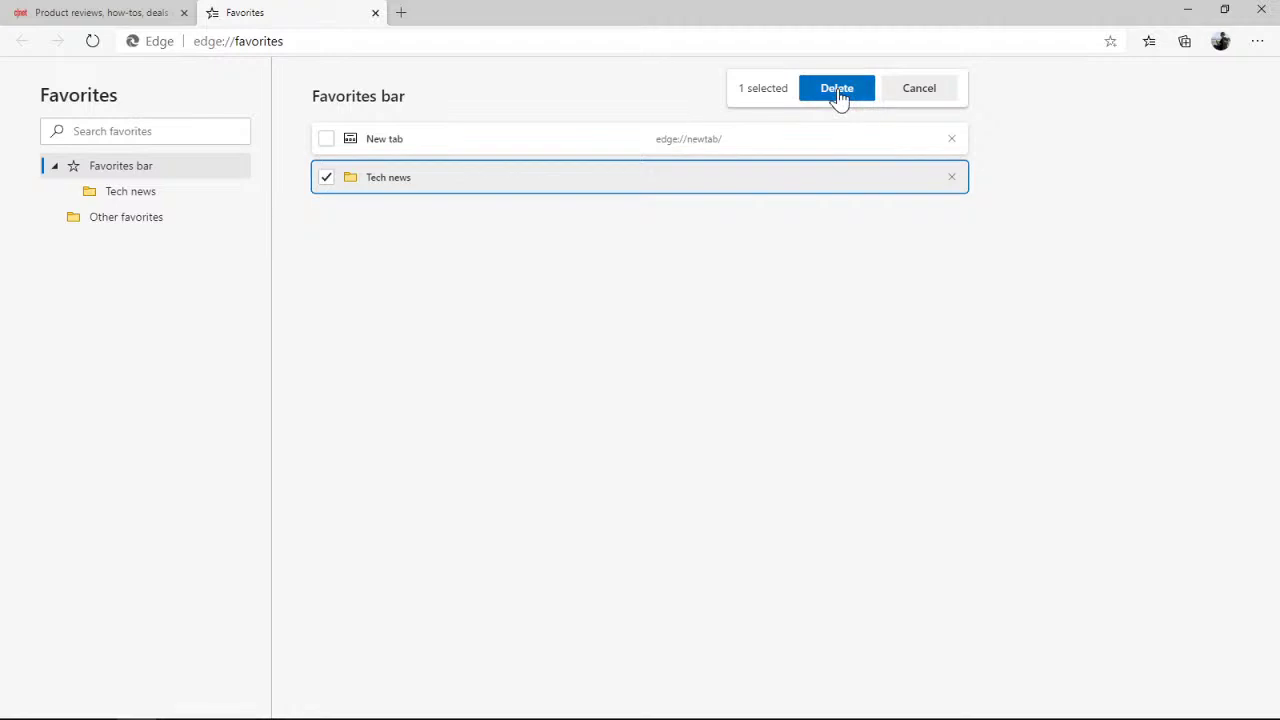
click(328, 190)
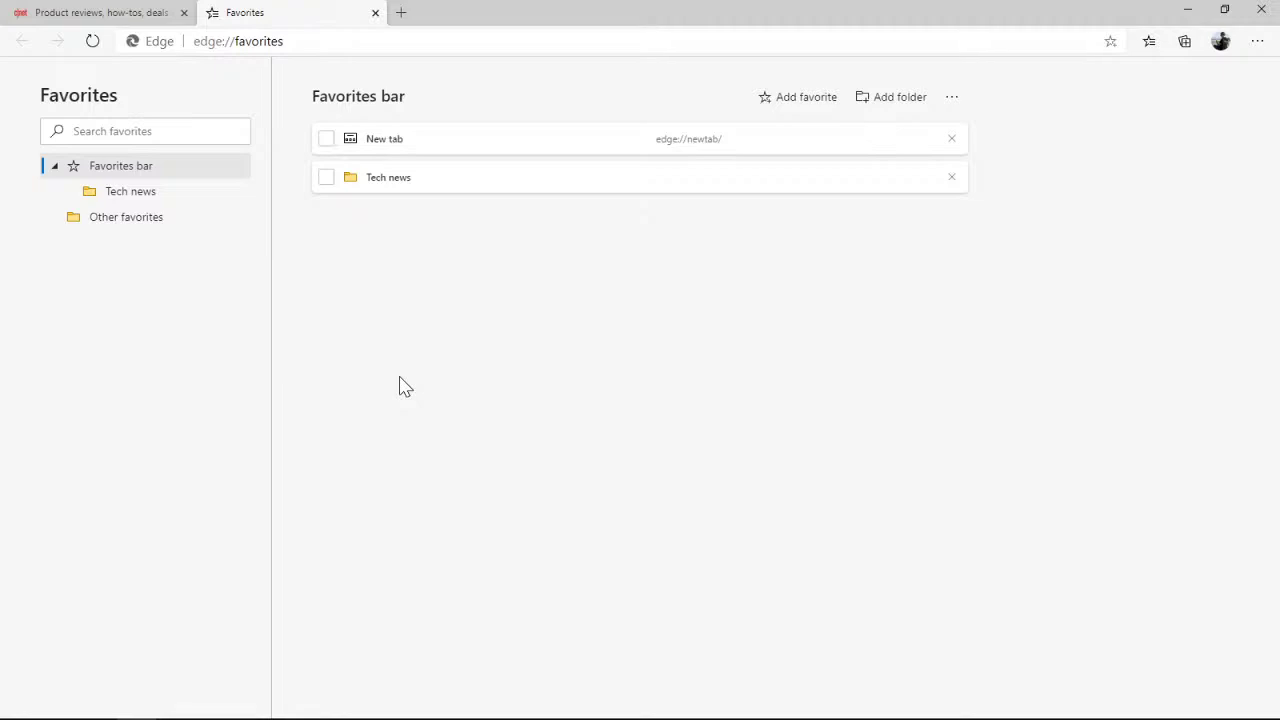
View the contents of the Tech news folder, close the Favorites page and return to the PowerPoint slides
double_click(406, 197)
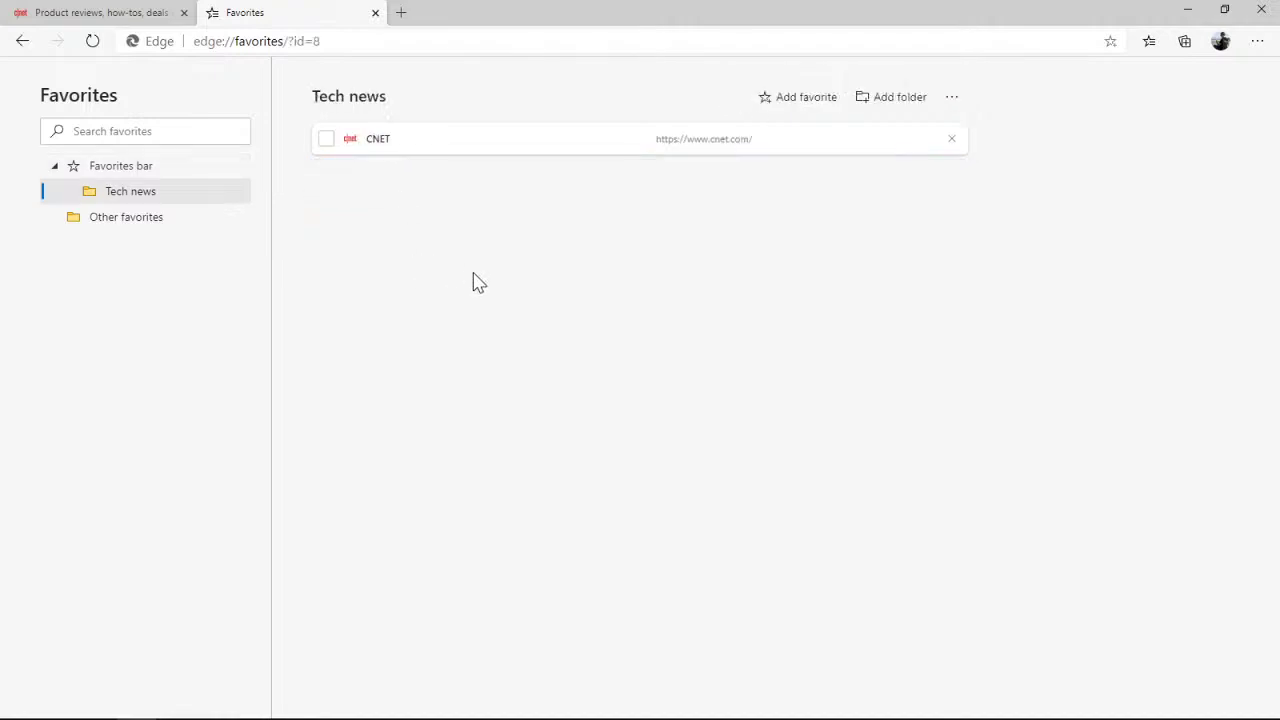
click(375, 13)
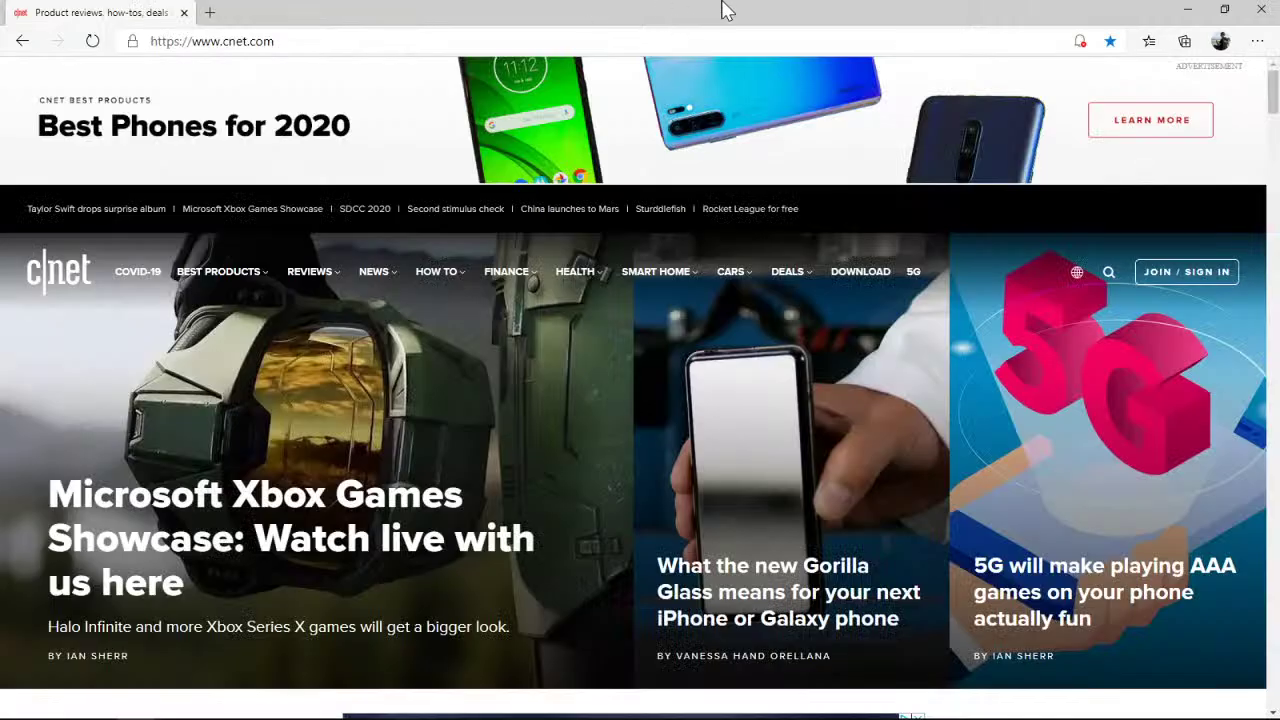
click(1187, 10)
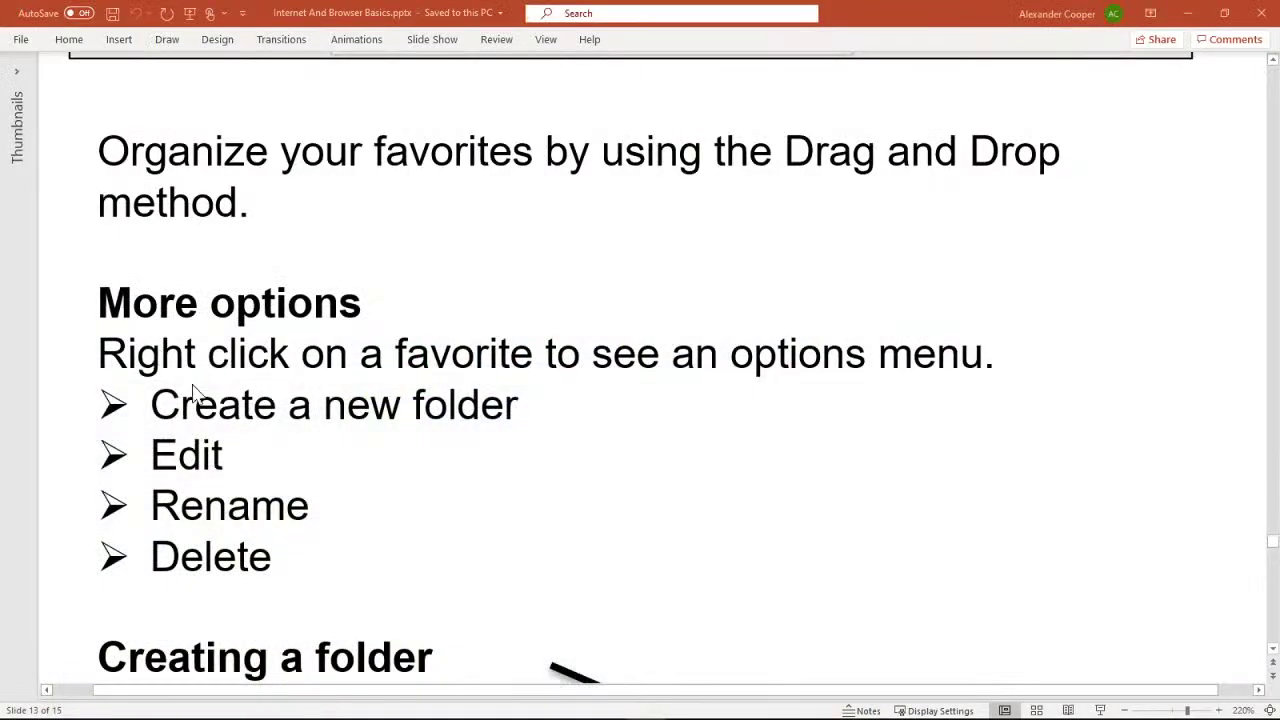